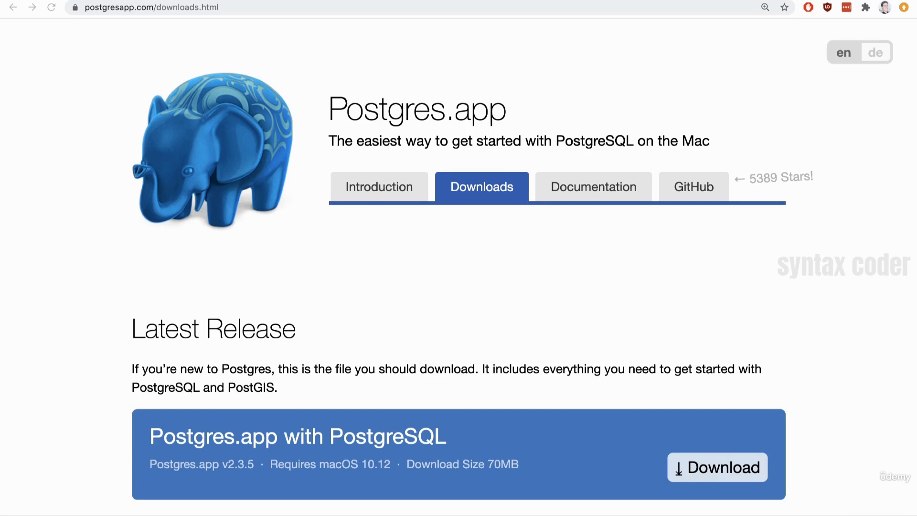
# Step: Open Postgres.dmg from the Downloads folder and copy the Postgres app into the Applications folder
pyautogui.click(396, 141)
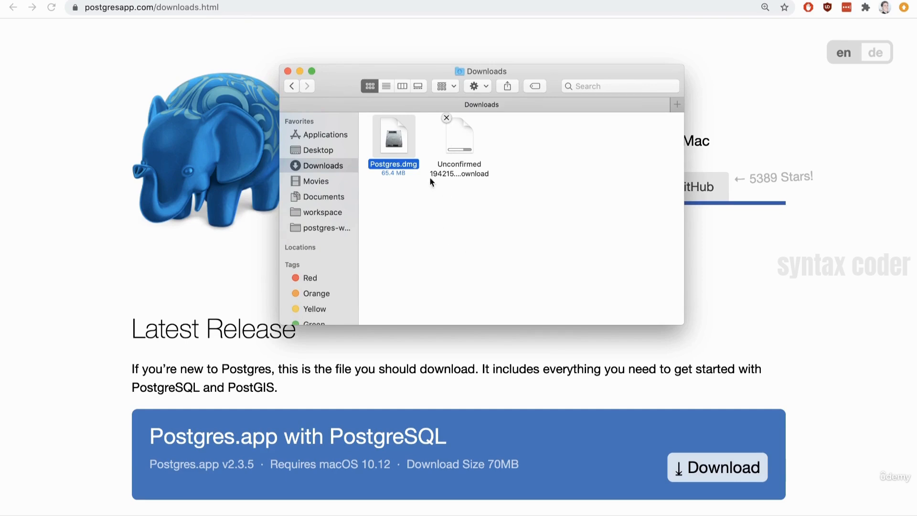
pyautogui.click(395, 142)
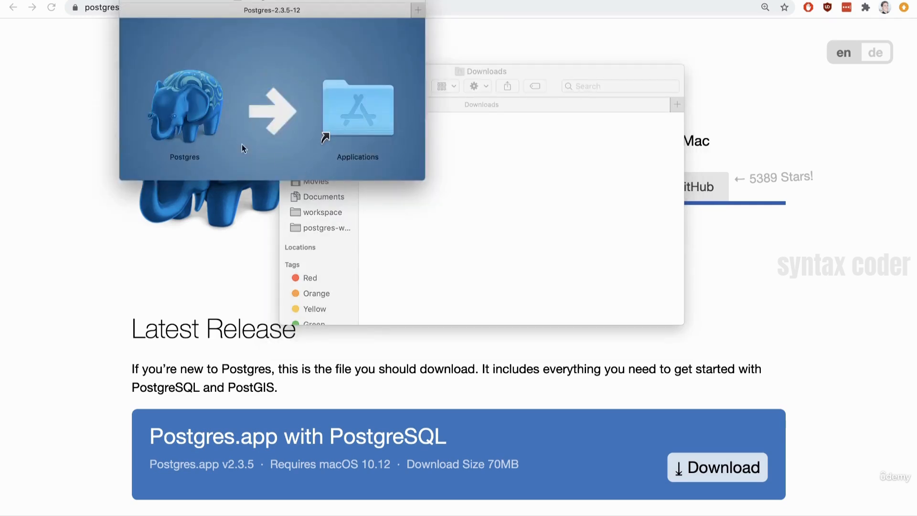
pyautogui.click(176, 109)
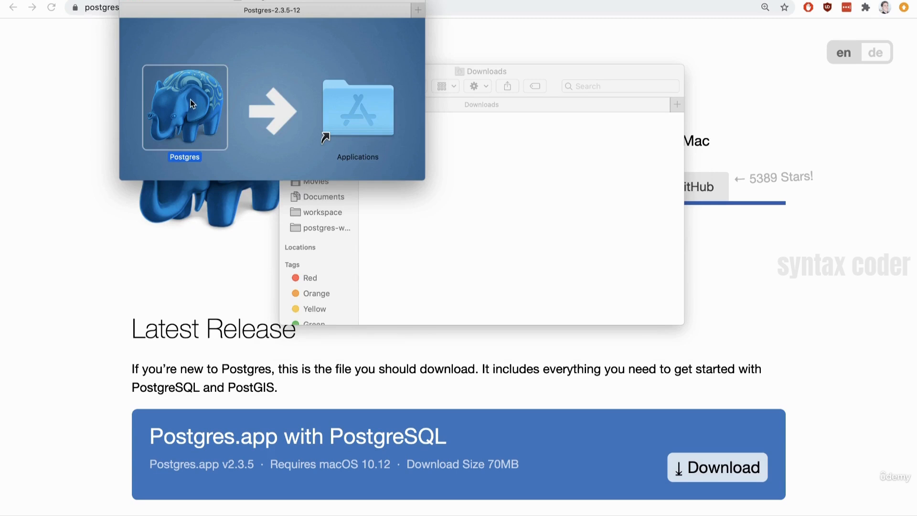
pyautogui.moveTo(191, 99); pyautogui.dragTo(362, 102)
pyautogui.click(128, 1)
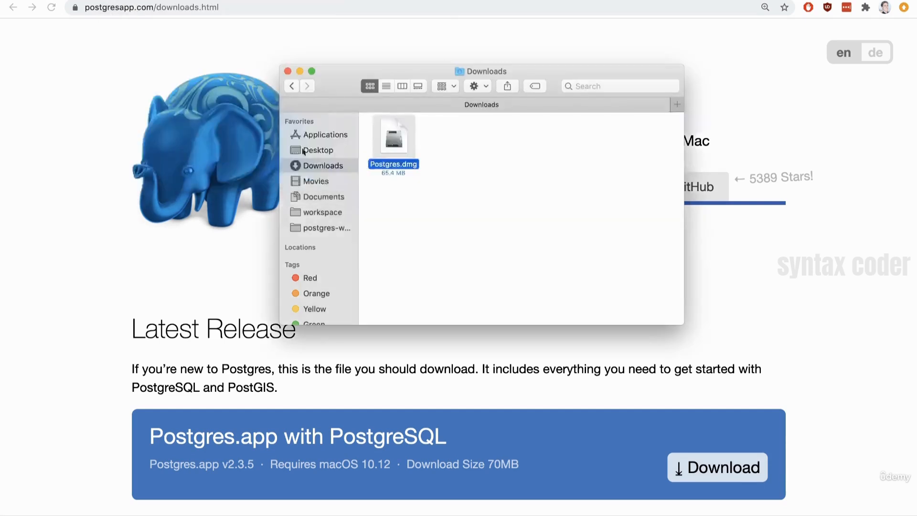
pyautogui.click(878, 460)
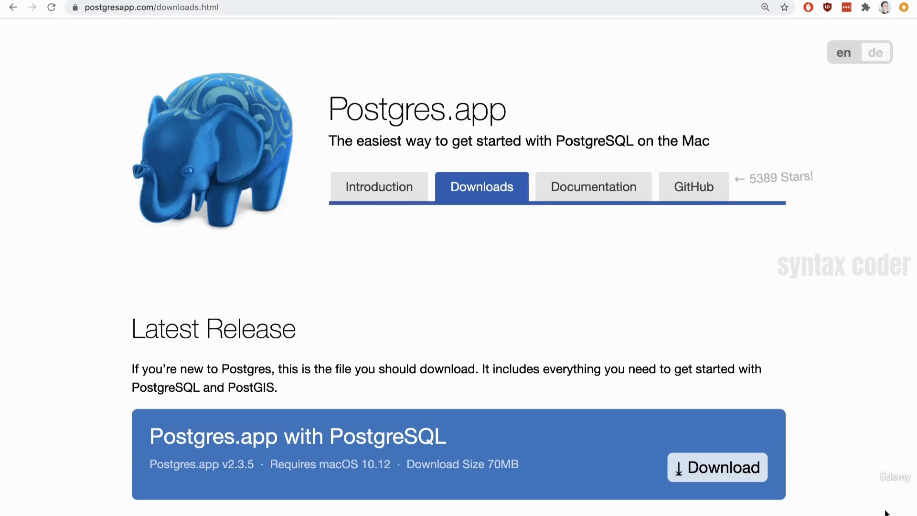
# Step: Select the $PATH configuration commands in step 3 of the installation instructions on the Postgres.app introduction page
pyautogui.hotkey('ctrl', 'shift', 'Tab')
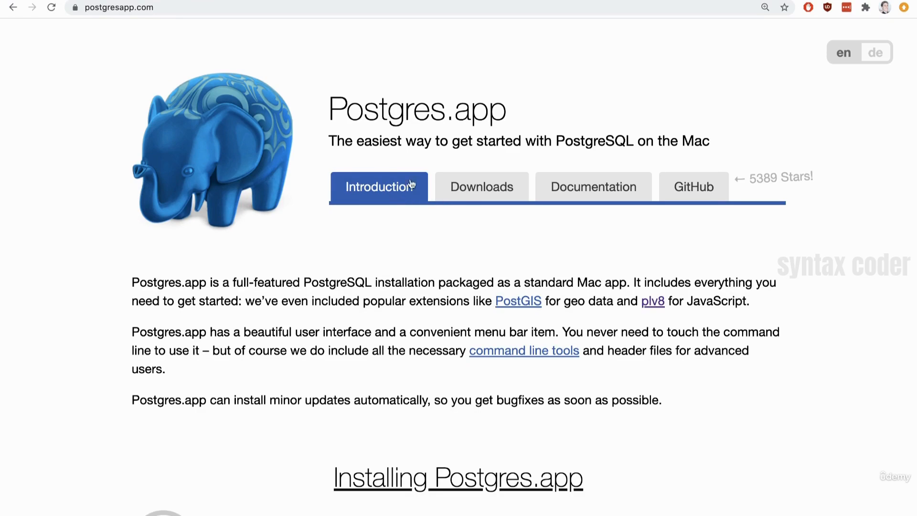
pyautogui.scroll(-5, 712, 363)
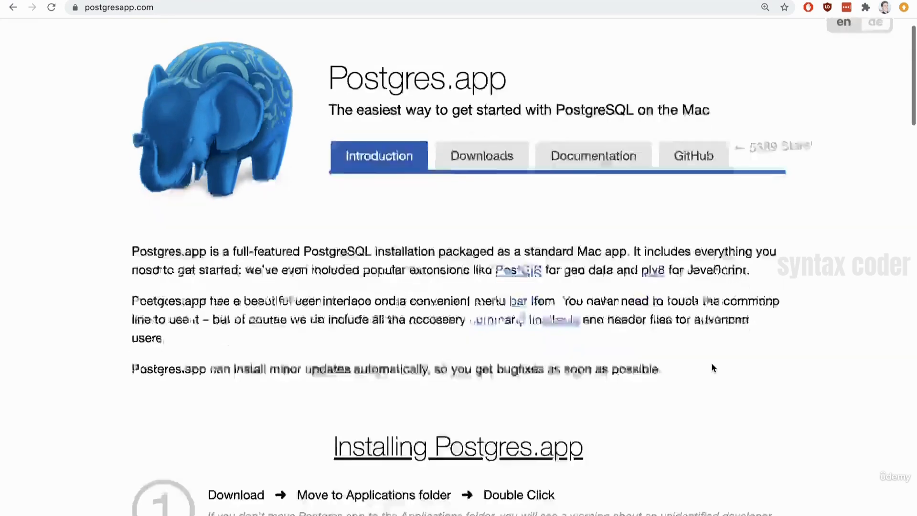
pyautogui.scroll(-7, 711, 367)
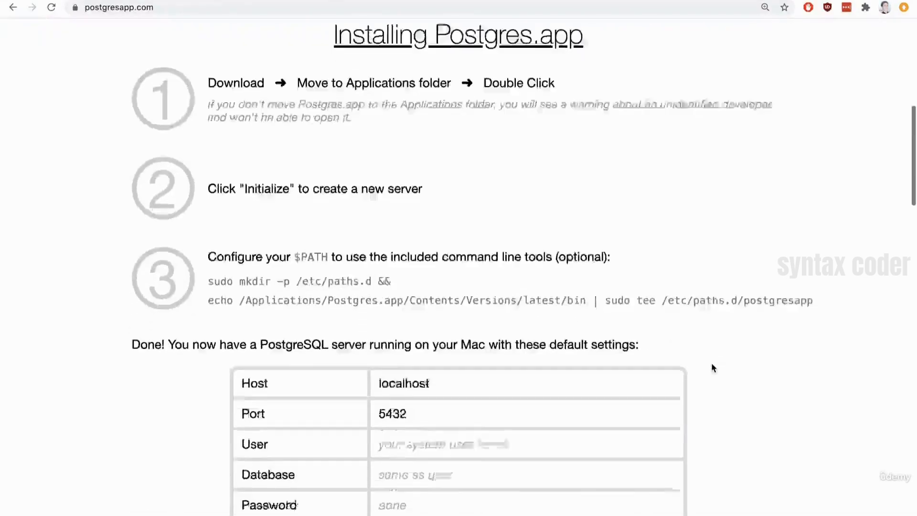
pyautogui.scroll(3, 485, 174)
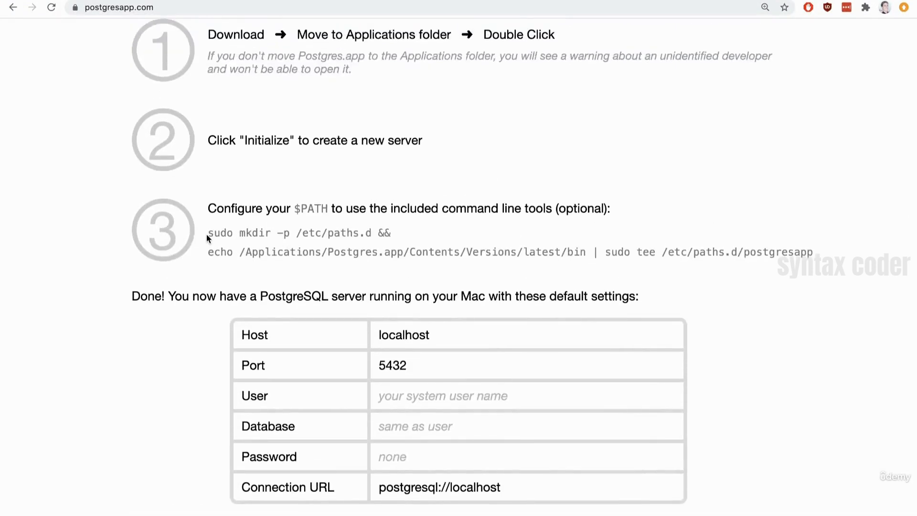
pyautogui.moveTo(207, 234); pyautogui.dragTo(827, 262)
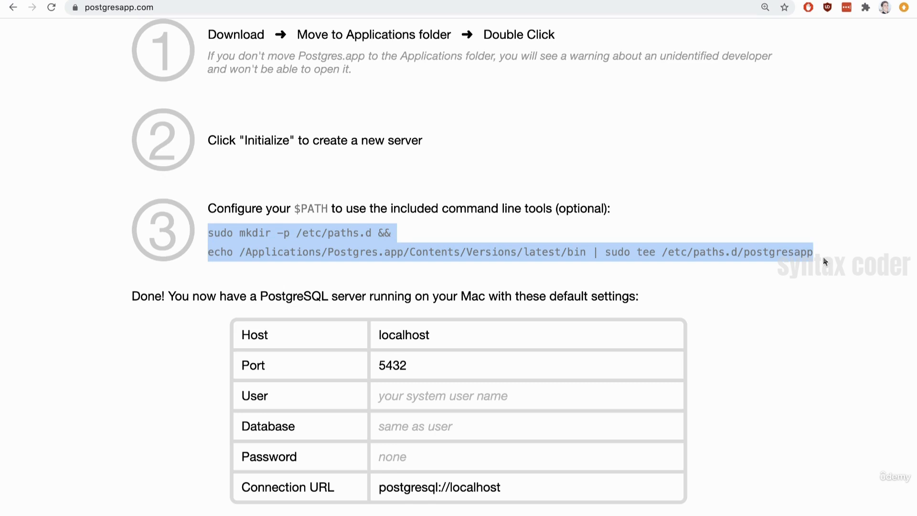
# Step: Run the copied $PATH commands in a cleared iTerm terminal, authorise them with the account password, and open a new terminal tab
pyautogui.hotkey('ctrl', 'Right')
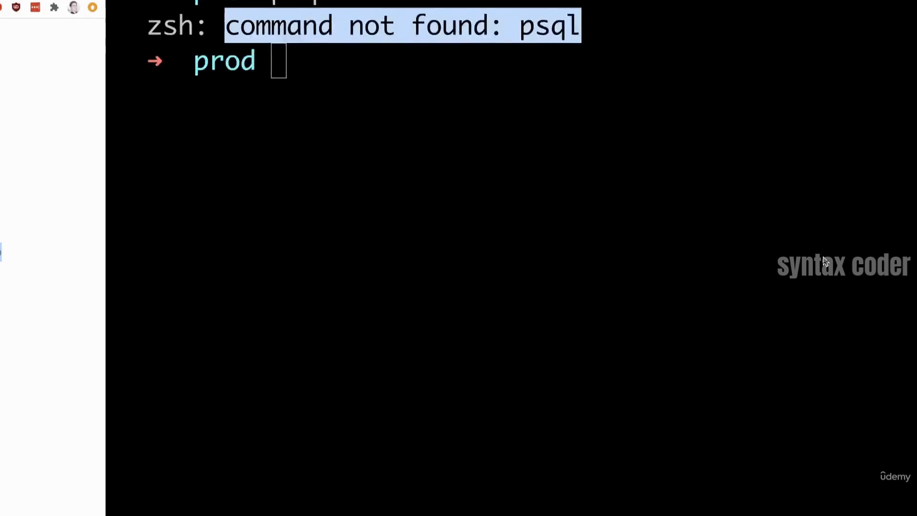
pyautogui.click(617, 187)
pyautogui.press('super+k')
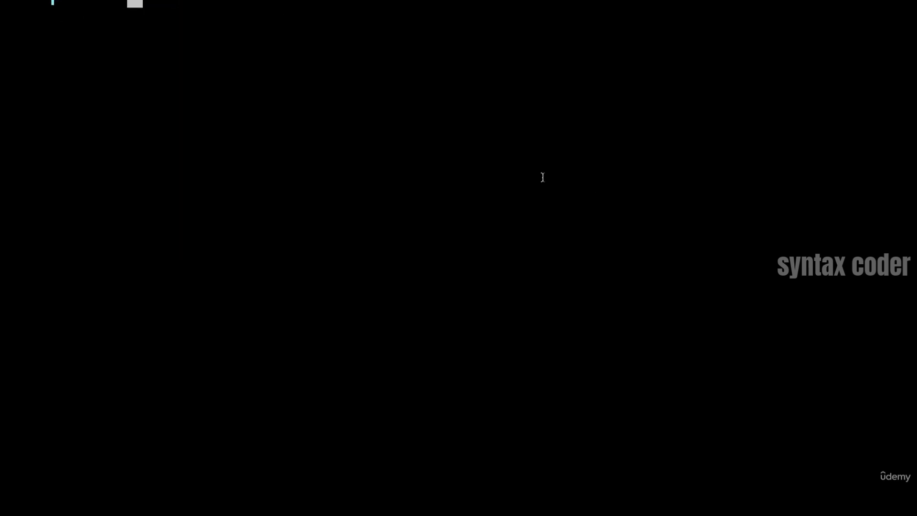
pyautogui.write('echo /Applications/Postgres.app/Contents/Versions/latest/bin | sudo tee /etc/paths.d/postgresapp')
pyautogui.press('Return')
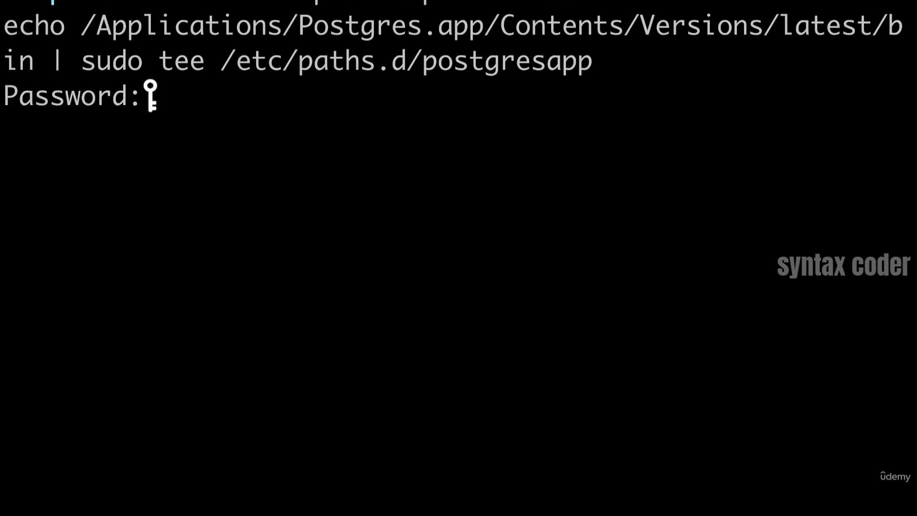
pyautogui.press('Return')
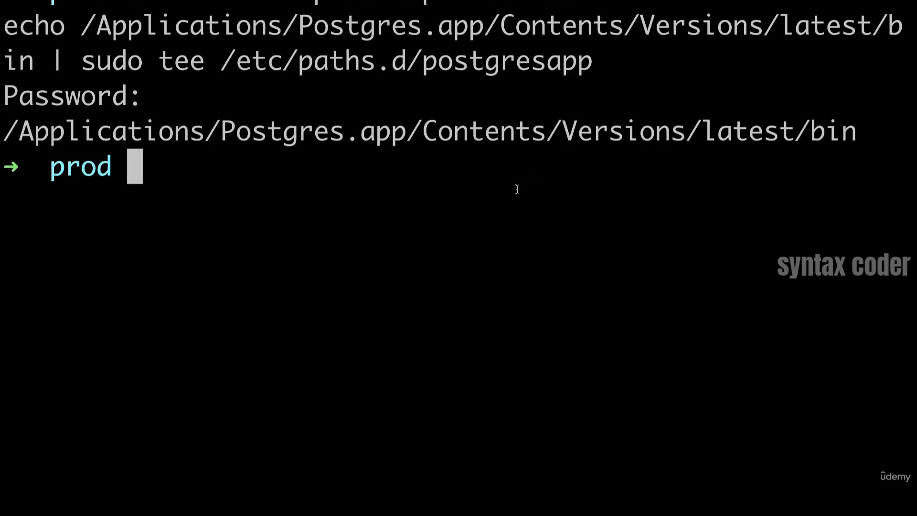
pyautogui.press('super+t')
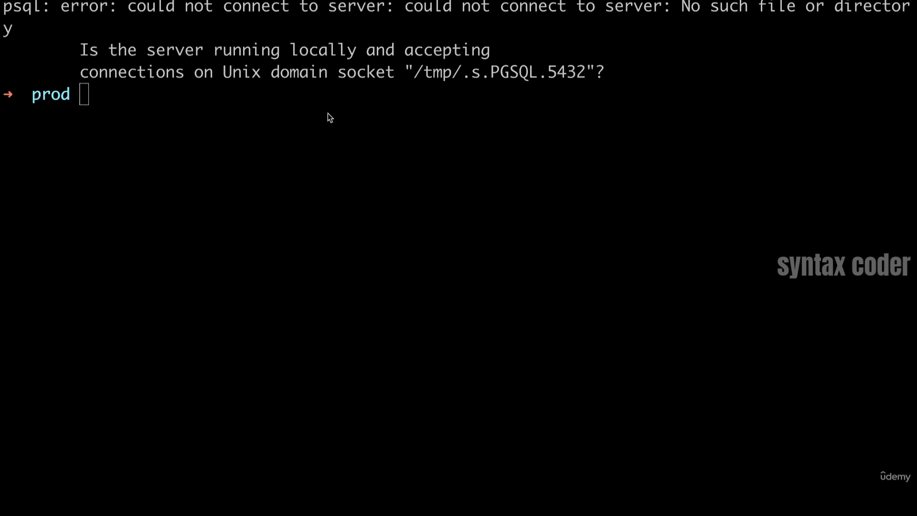
# Step: Switch to Finder and launch Postgres from the Applications folder
pyautogui.hotkey('ctrl', 'Left')
pyautogui.press('super+Tab')
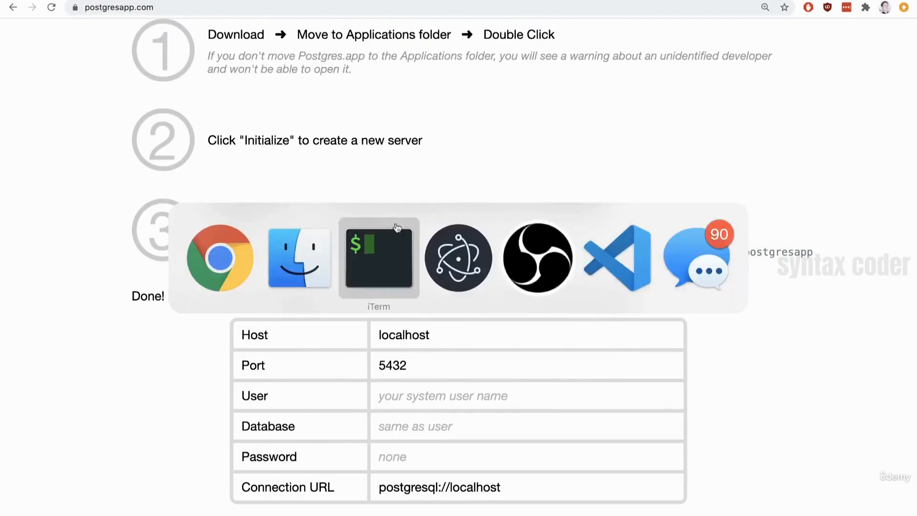
pyautogui.click(313, 252)
pyautogui.click(494, 178)
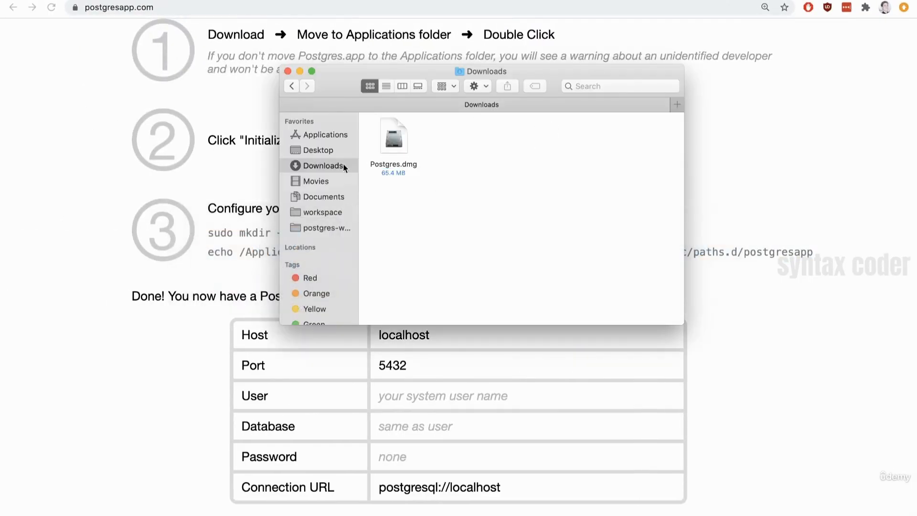
pyautogui.click(322, 137)
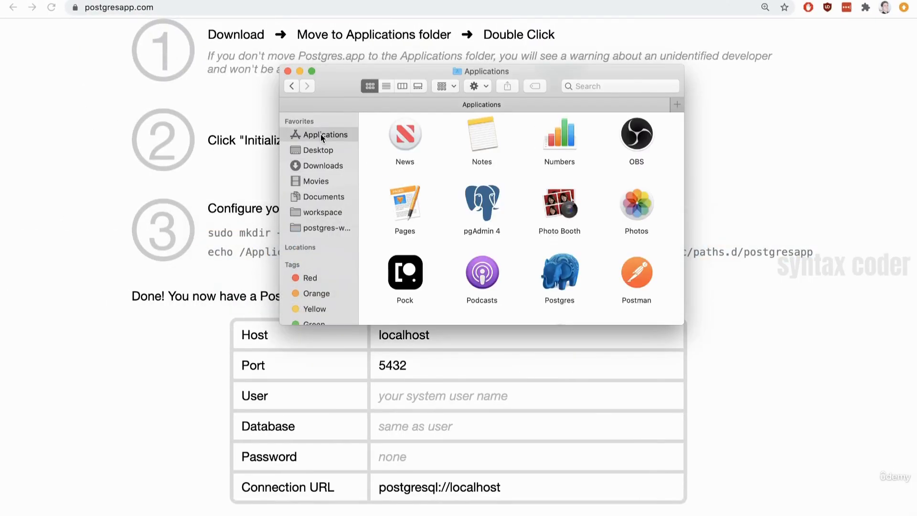
pyautogui.scroll(-3, 528, 258)
pyautogui.click(561, 201)
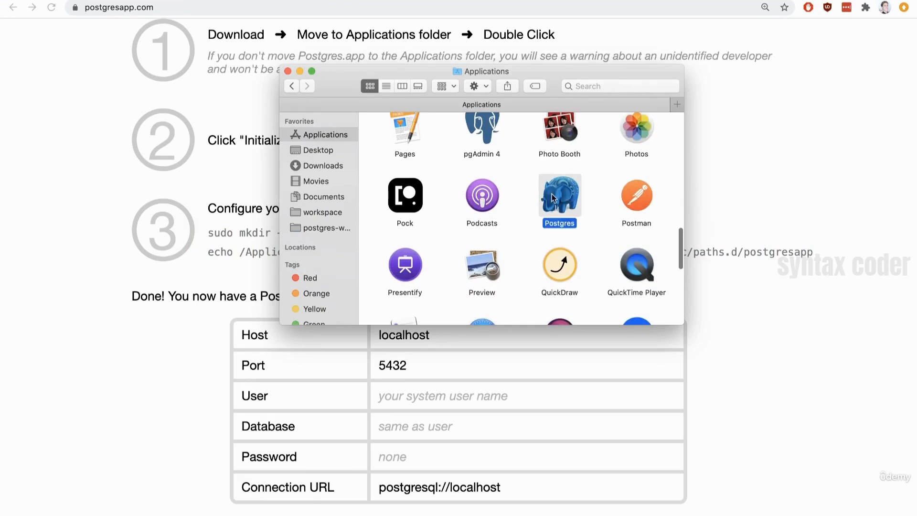
pyautogui.scroll(-1, 566, 167)
pyautogui.doubleClick(569, 161)
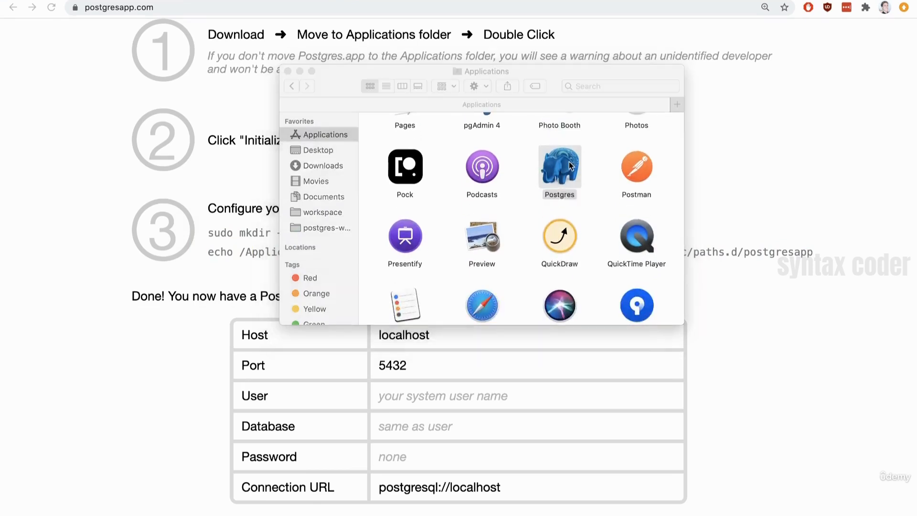
# Step: Initialize the PostgreSQL 12 server in the Postgres window
pyautogui.moveTo(507, 168); pyautogui.dragTo(509, 141)
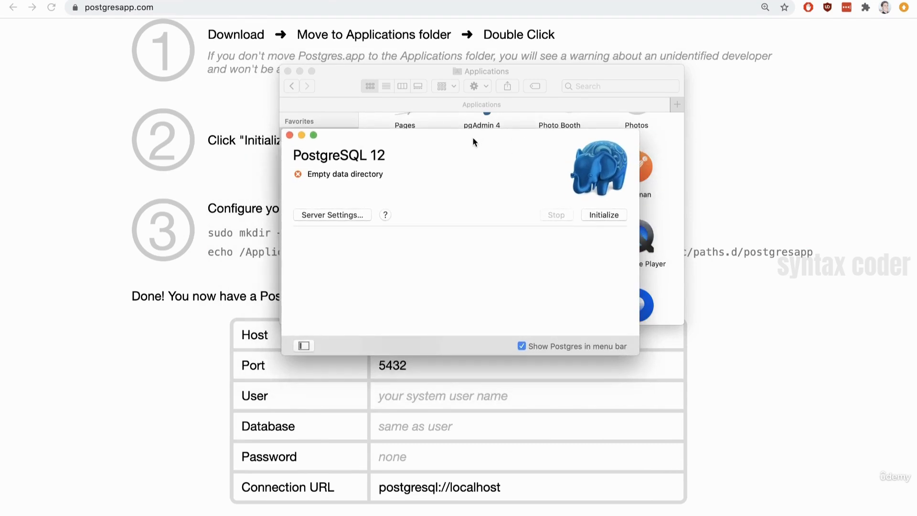
pyautogui.moveTo(473, 141); pyautogui.dragTo(461, 134)
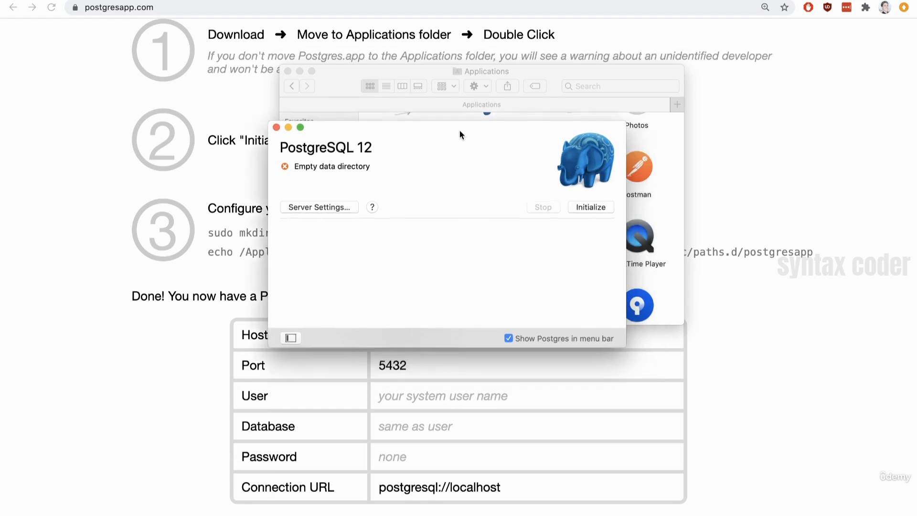
pyautogui.click(591, 207)
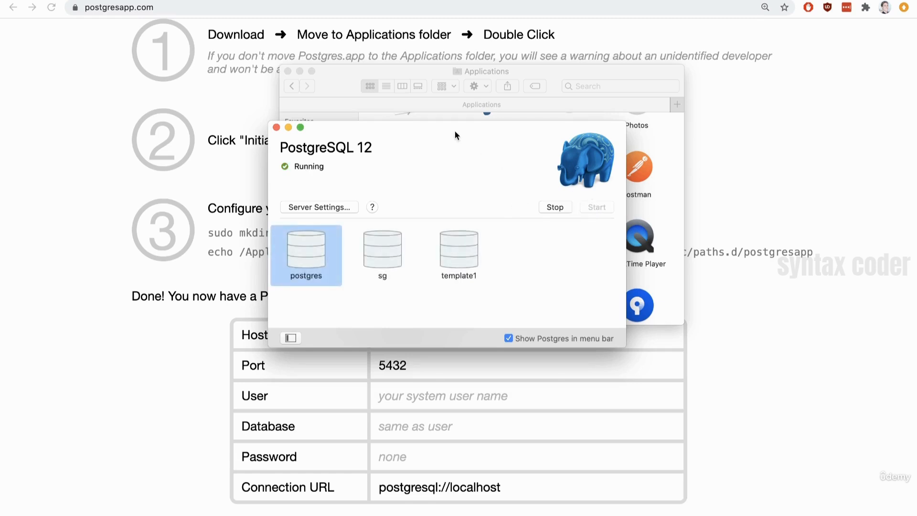
pyautogui.moveTo(455, 134); pyautogui.dragTo(462, 134)
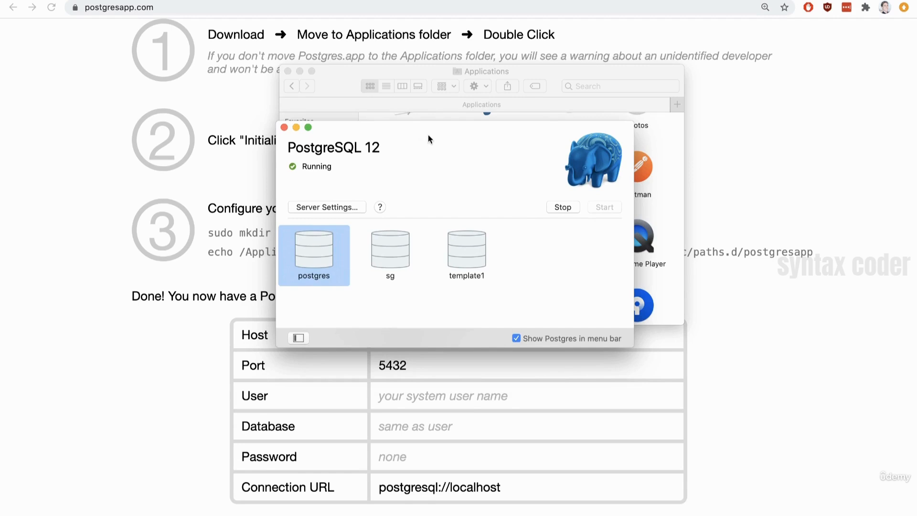
# Step: Switch to the terminal and connect to the local server with psql
pyautogui.hotkey('ctrl', 'Right')
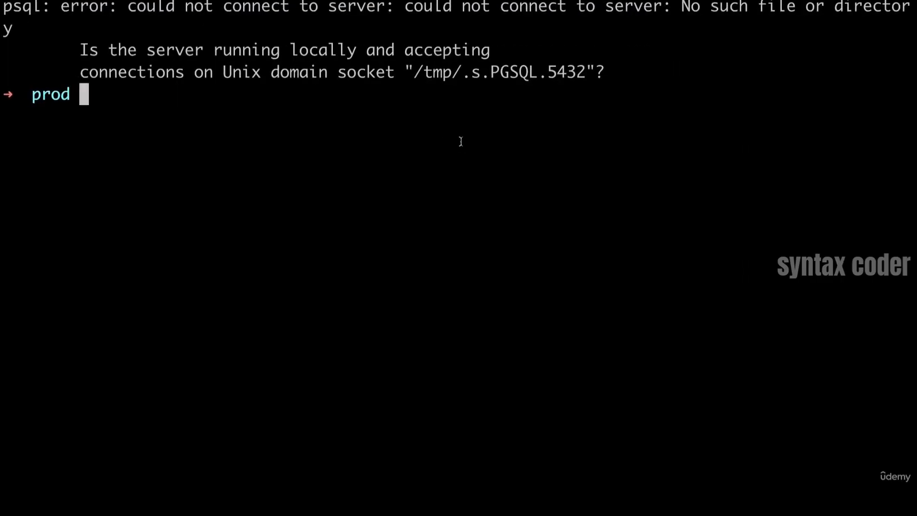
pyautogui.write('psql')
pyautogui.press('Return')
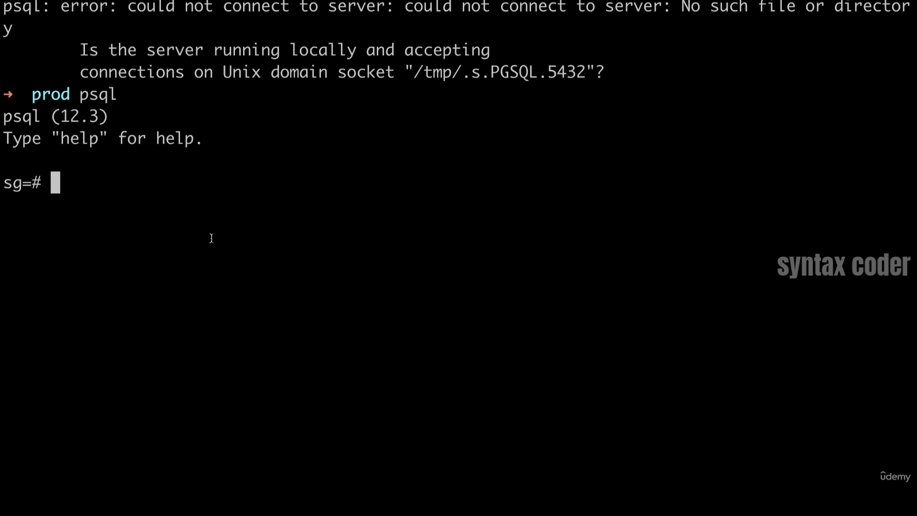
pyautogui.write('exit')
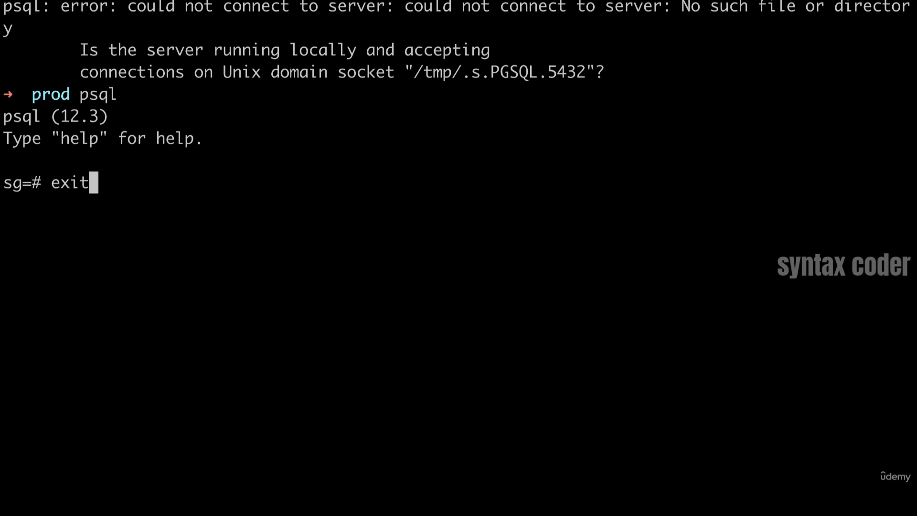
pyautogui.press('BackSpace')
pyautogui.press('BackSpace')
pyautogui.press('BackSpace')
pyautogui.press('BackSpace')
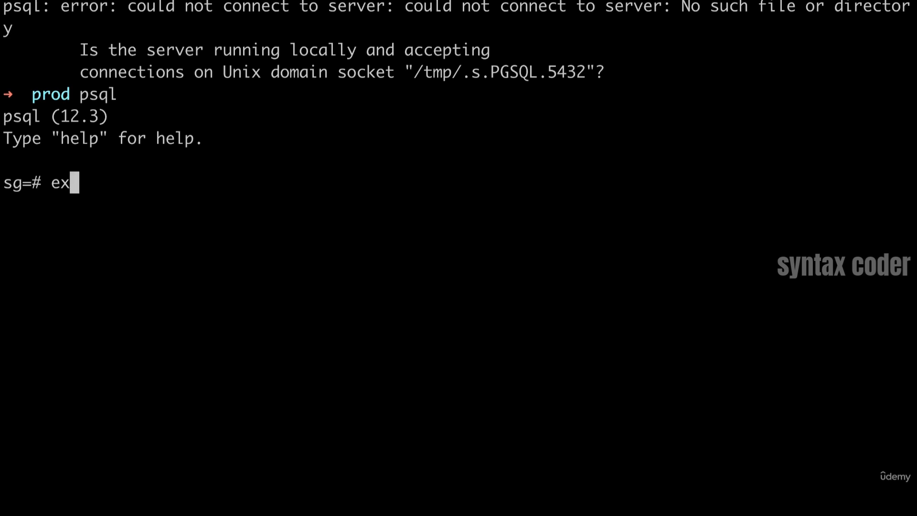
pyautogui.write('\\d')
pyautogui.press('BackSpace')
pyautogui.press('BackSpace')
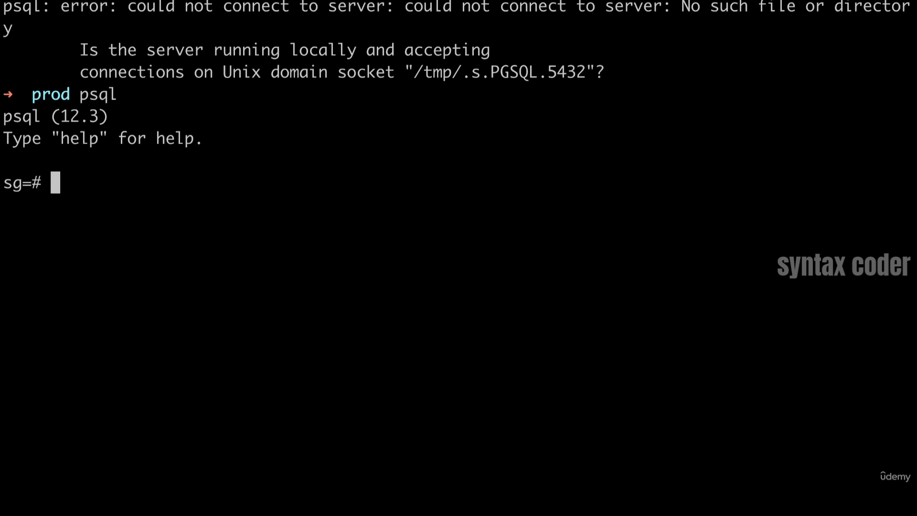
# Step: Leave the current psql session with an end-of-input signal, and quit a fresh psql session with \q
pyautogui.hotkey('ctrl', 'd')
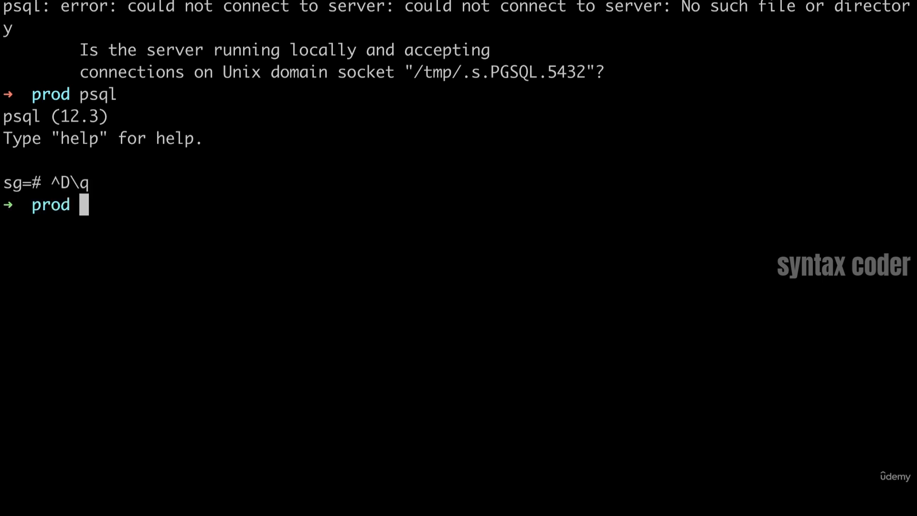
pyautogui.write('psql')
pyautogui.press('Return')
pyautogui.write('\\q')
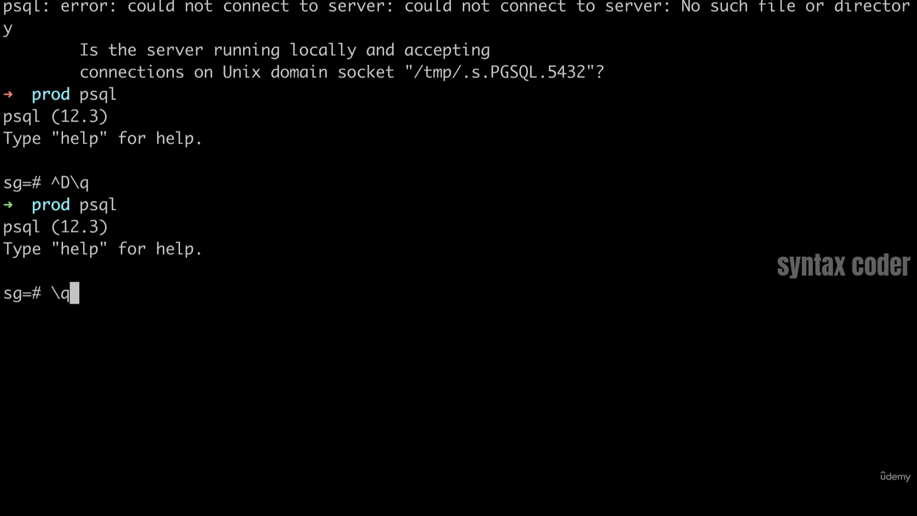
pyautogui.press('Return')
# Step: Start psql again and leave it with the quit command
pyautogui.write('psql')
pyautogui.press('Return')
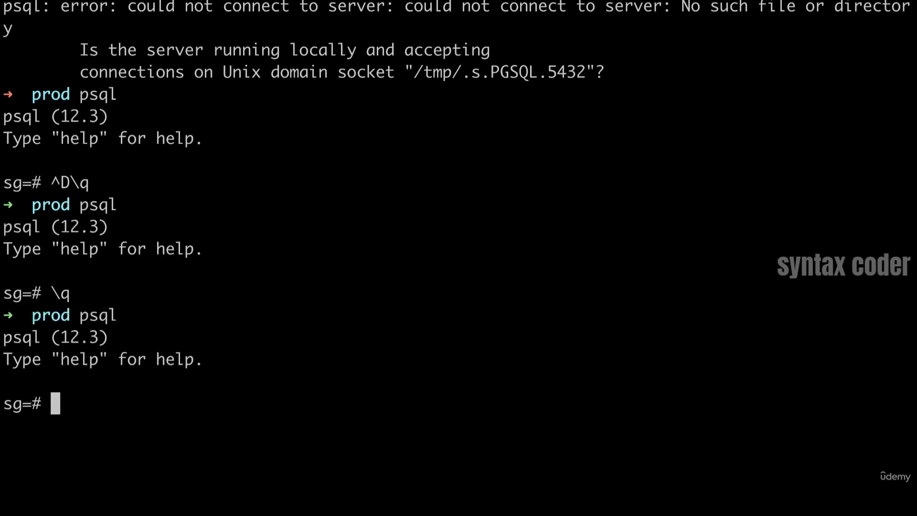
pyautogui.write('quit')
pyautogui.press('Return')
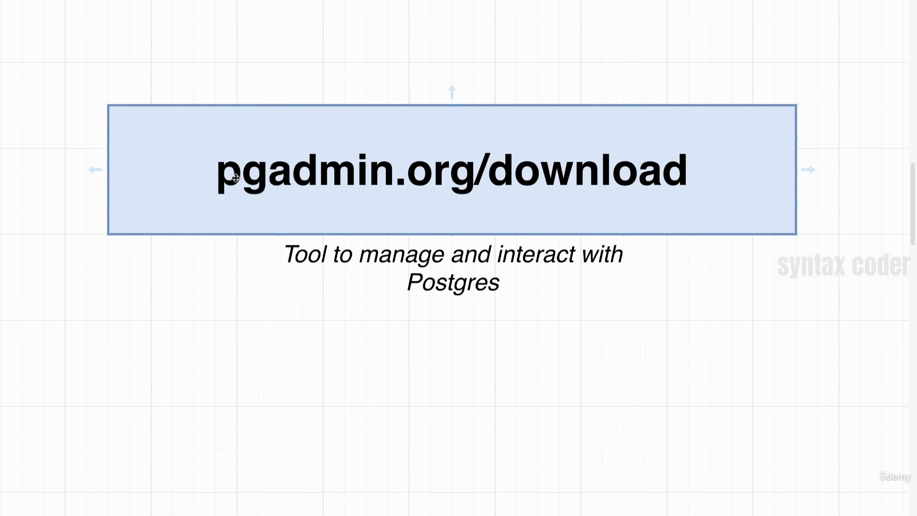
# Step: Copy the pgadmin.org/download address from the diagram, switch to the browser and open that page
pyautogui.doubleClick(550, 208)
pyautogui.press('super+c')
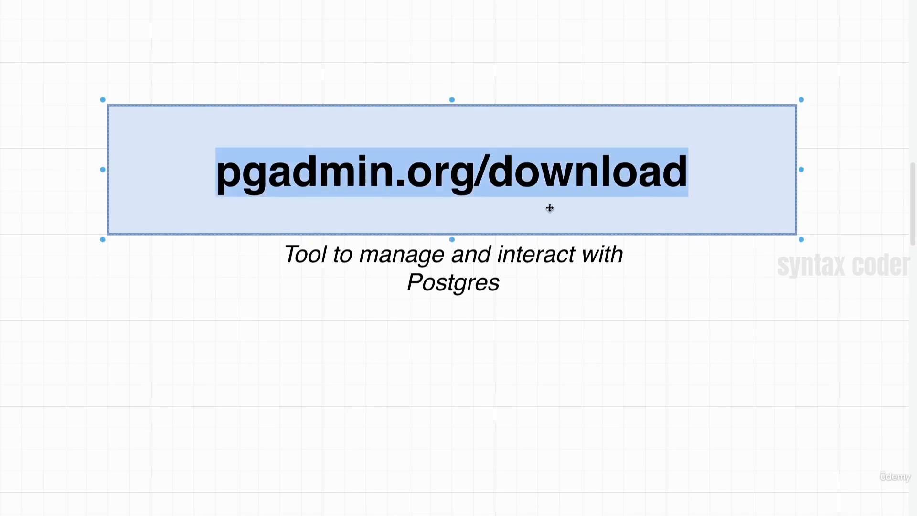
pyautogui.click(359, 334)
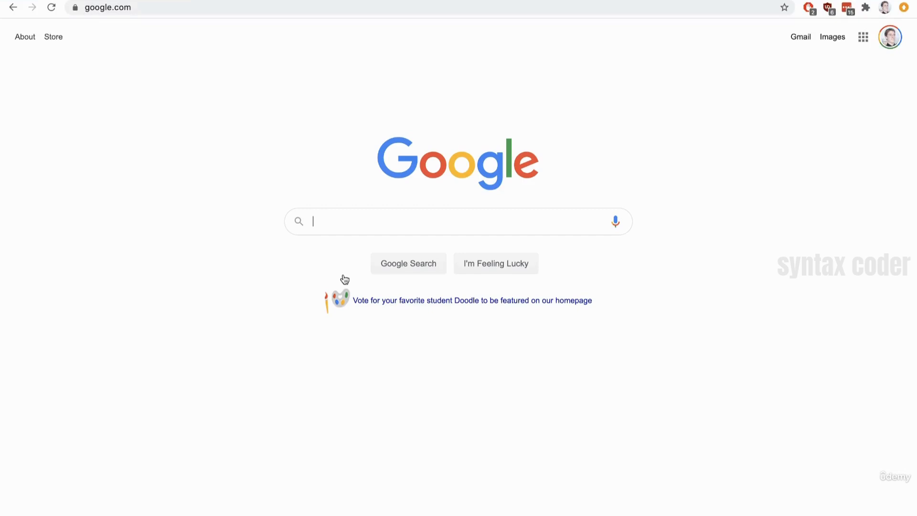
pyautogui.click(186, 7)
pyautogui.press('super+v')
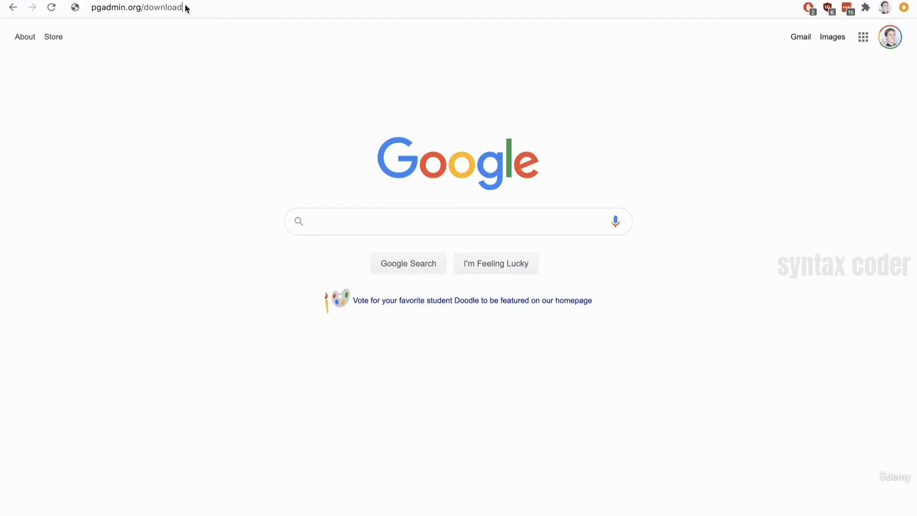
pyautogui.press('Return')
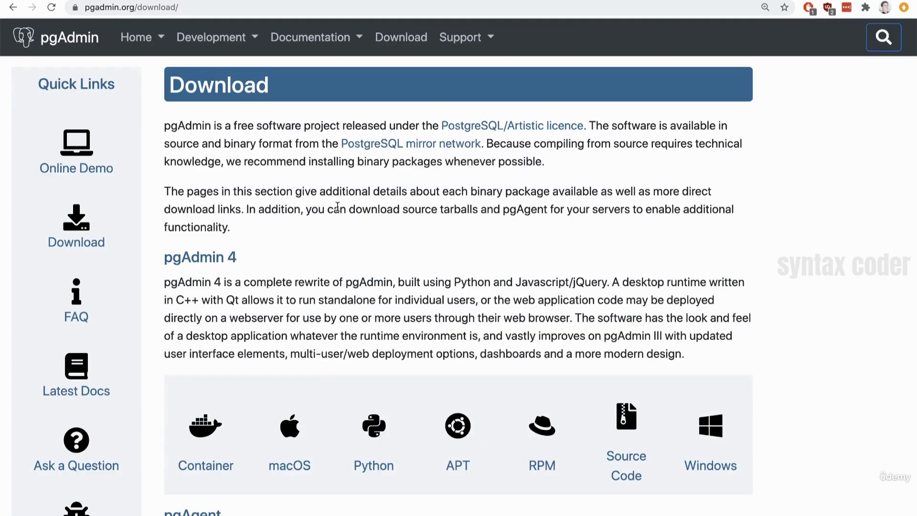
# Step: Download the macOS disk image pgadmin4-4.24.dmg for pgAdmin 4 v4.24
pyautogui.scroll(-3, 560, 335)
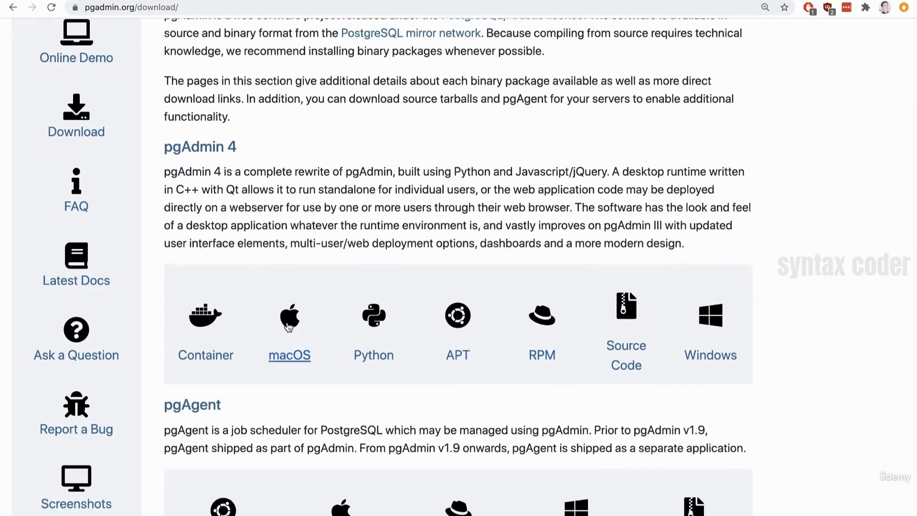
pyautogui.click(288, 319)
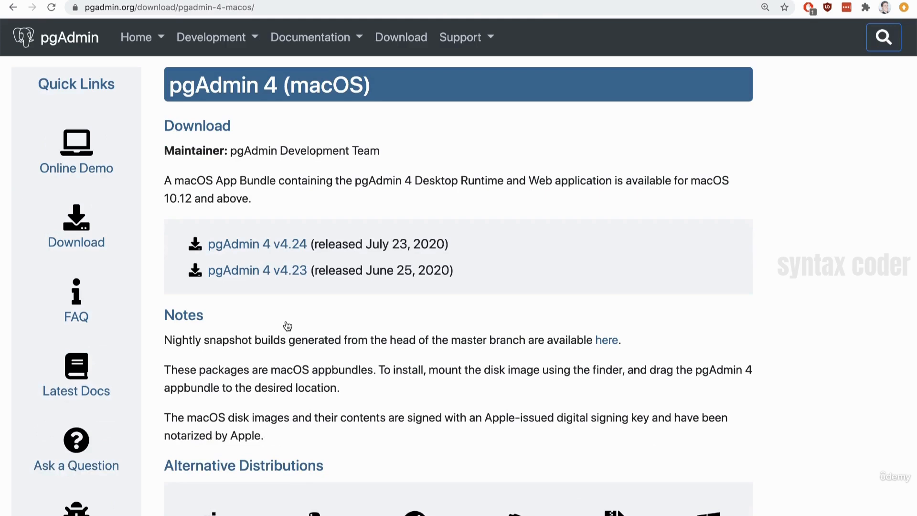
pyautogui.click(275, 245)
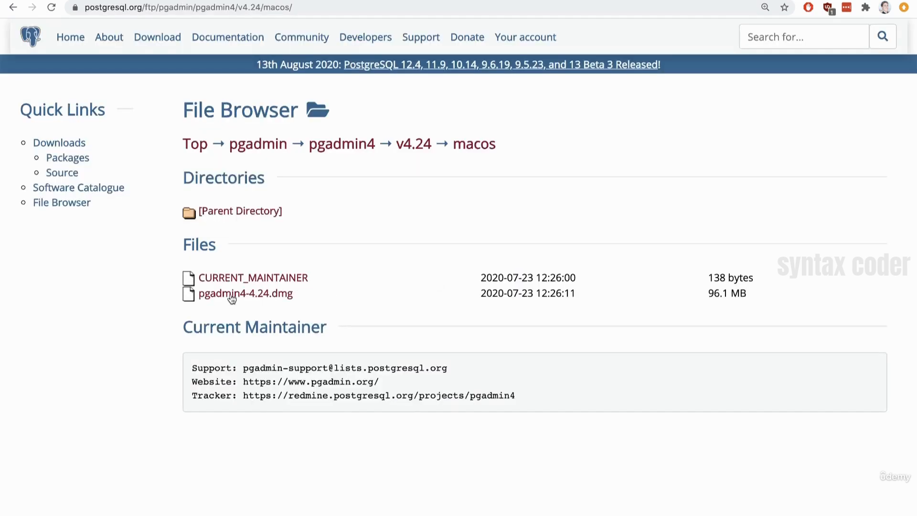
pyautogui.click(257, 299)
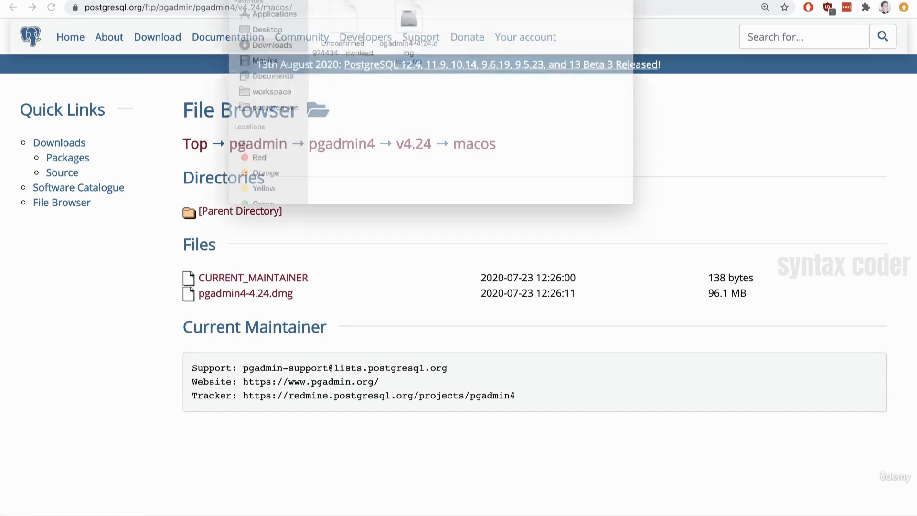
# Step: Open pgadmin4-4.24.dmg from the Downloads folder and accept its license agreement
pyautogui.moveTo(305, 0); pyautogui.dragTo(305, 126)
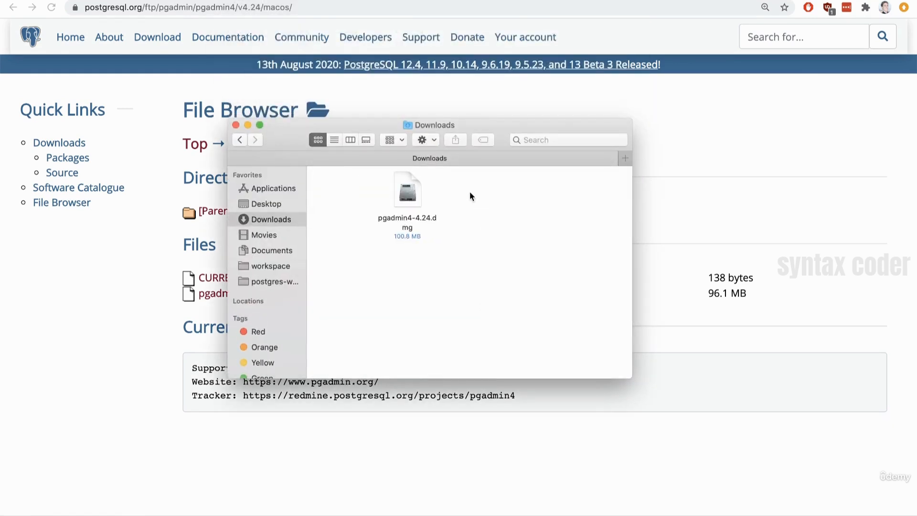
pyautogui.click(414, 193)
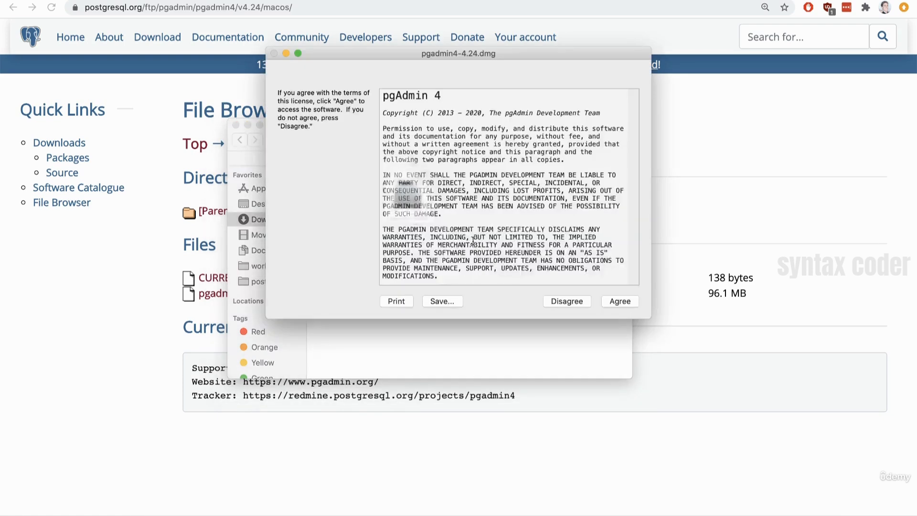
pyautogui.click(619, 301)
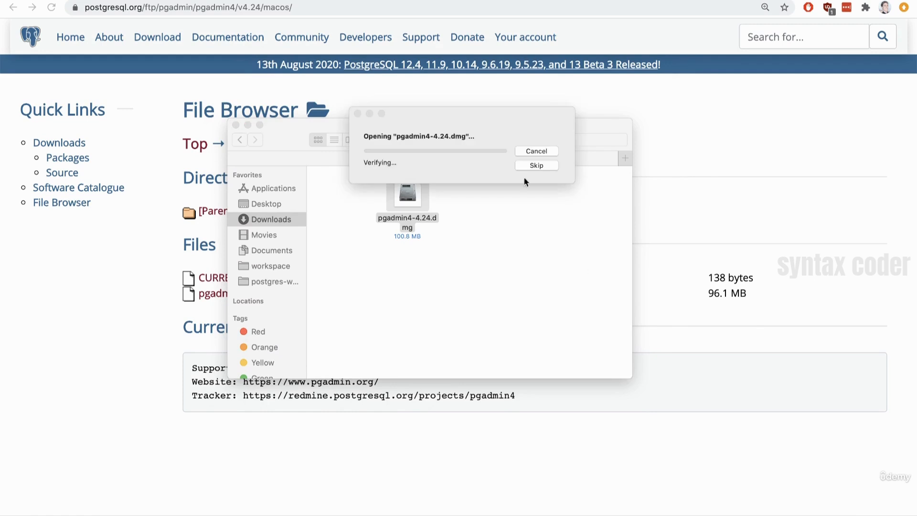
pyautogui.click(480, 113)
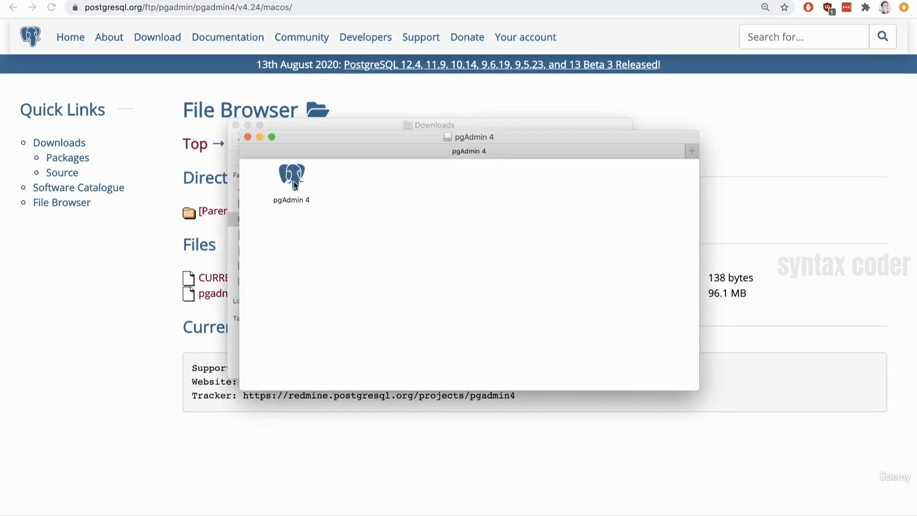
# Step: Arrange the pgAdmin 4 and Downloads windows side by side and copy the pgAdmin 4 app into Applications
pyautogui.moveTo(329, 141); pyautogui.dragTo(527, 96)
pyautogui.moveTo(354, 121); pyautogui.dragTo(191, 188)
pyautogui.click(594, 208)
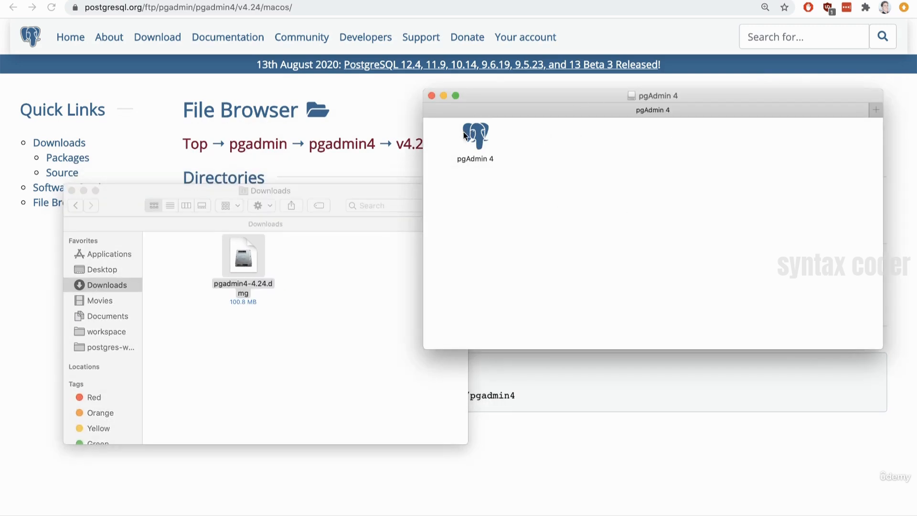
pyautogui.moveTo(466, 136); pyautogui.dragTo(576, 159)
pyautogui.click(724, 172)
pyautogui.click(238, 373)
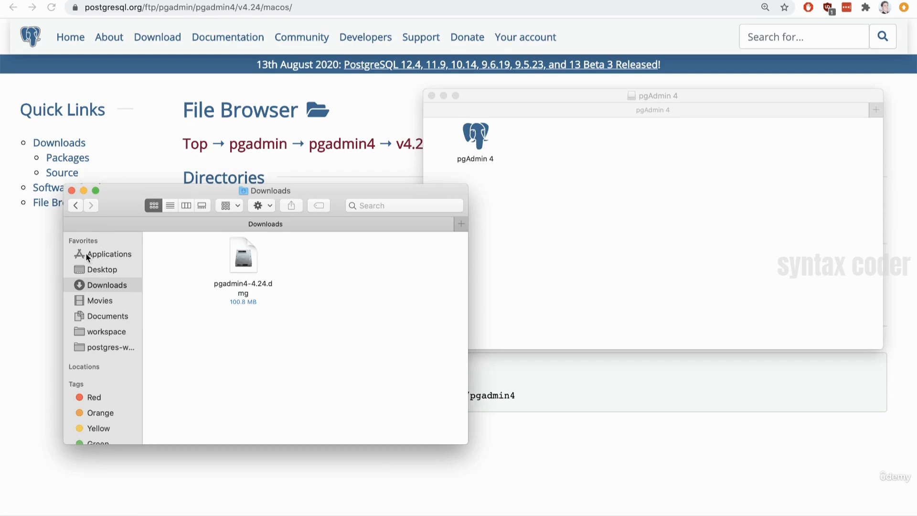
pyautogui.moveTo(481, 141); pyautogui.dragTo(119, 253)
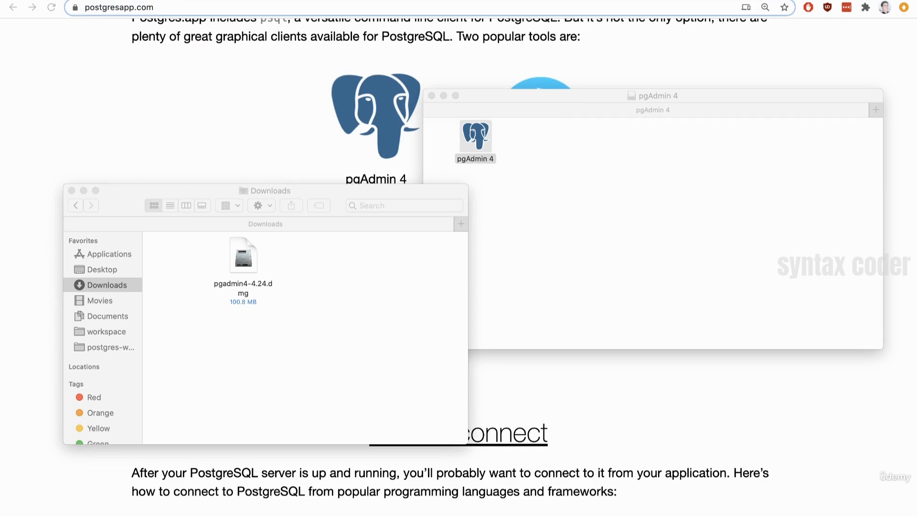
# Step: Show the Applications folder and launch pgAdmin 4 from it
pyautogui.click(109, 253)
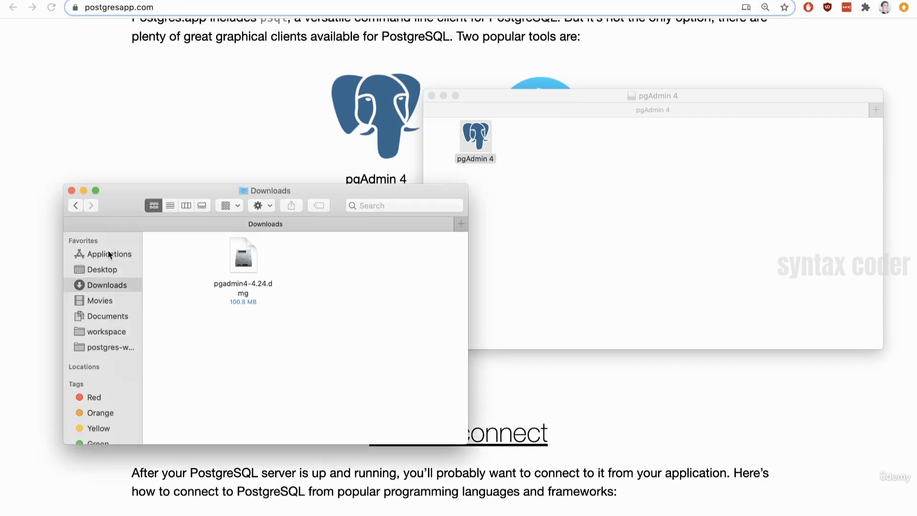
pyautogui.click(114, 255)
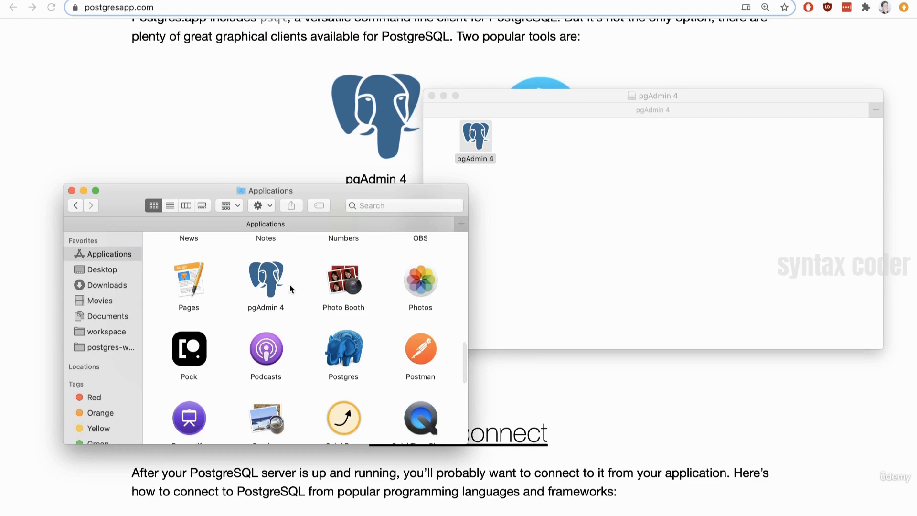
pyautogui.click(270, 278)
pyautogui.doubleClick(271, 279)
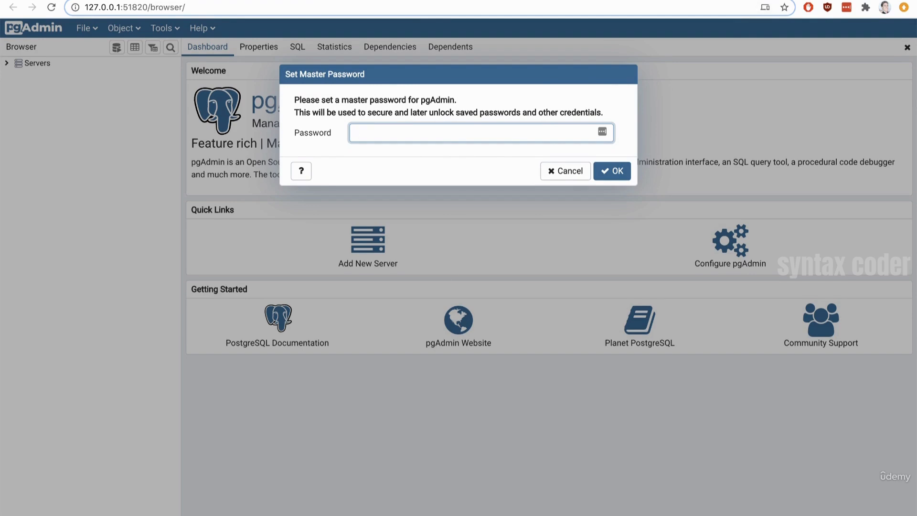
# Step: Check the running pgAdmin server's options, and set a master password for pgAdmin
pyautogui.click(690, 0)
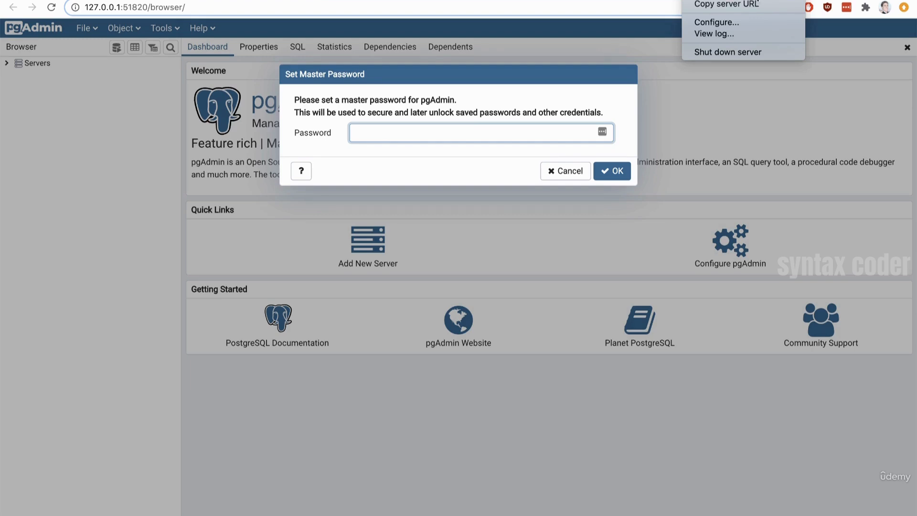
pyautogui.click(494, 99)
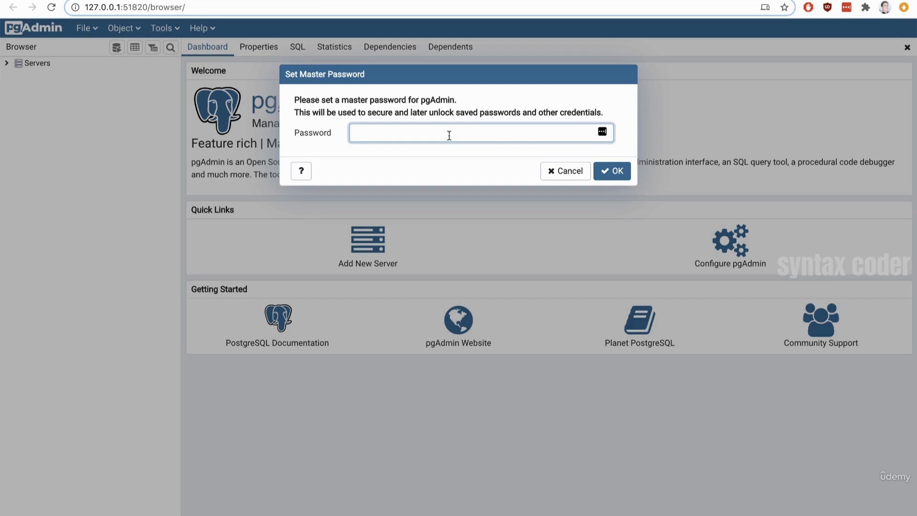
pyautogui.write('••••••••')
pyautogui.click(619, 178)
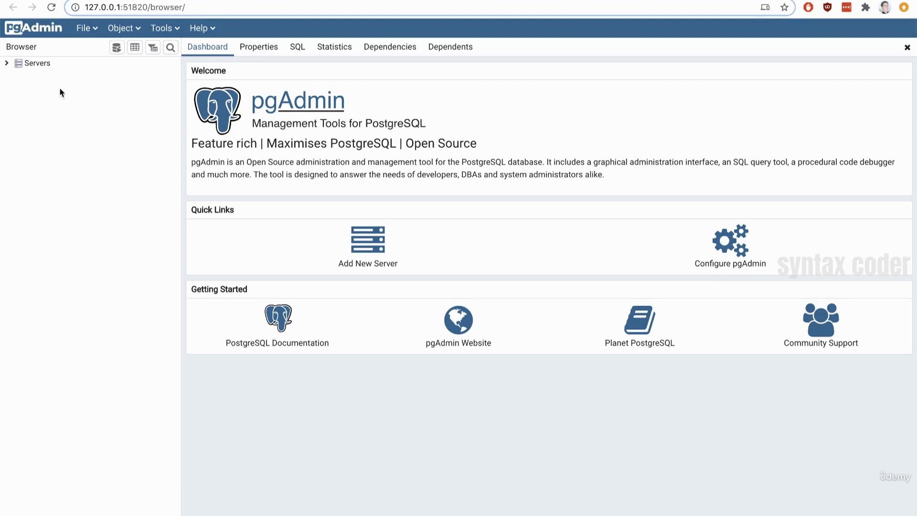
# Step: Start creating a new server under Servers and name it localhost
pyautogui.rightClick(39, 64)
pyautogui.moveTo(72, 77)
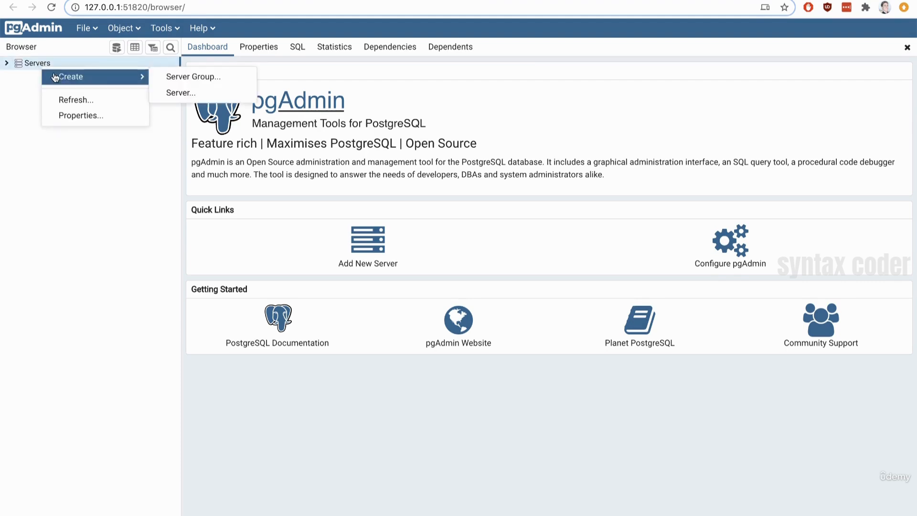
pyautogui.click(221, 93)
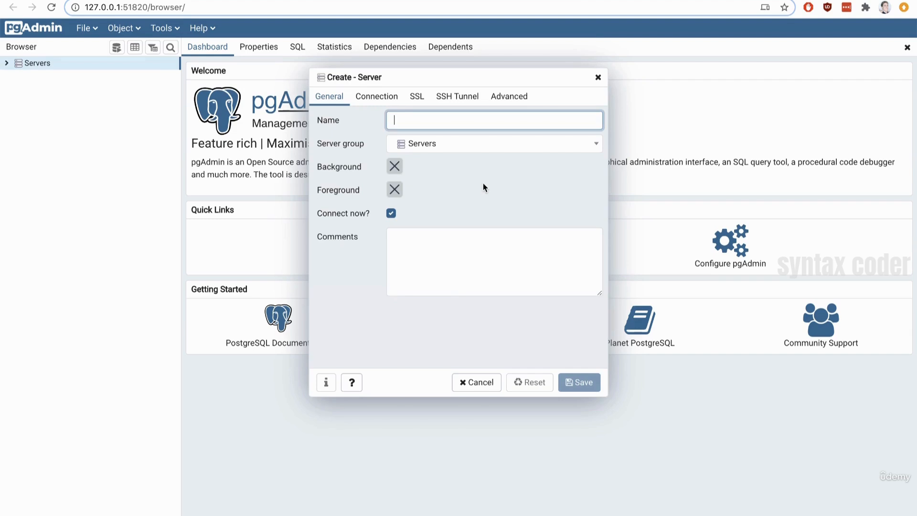
pyautogui.write('localhost')
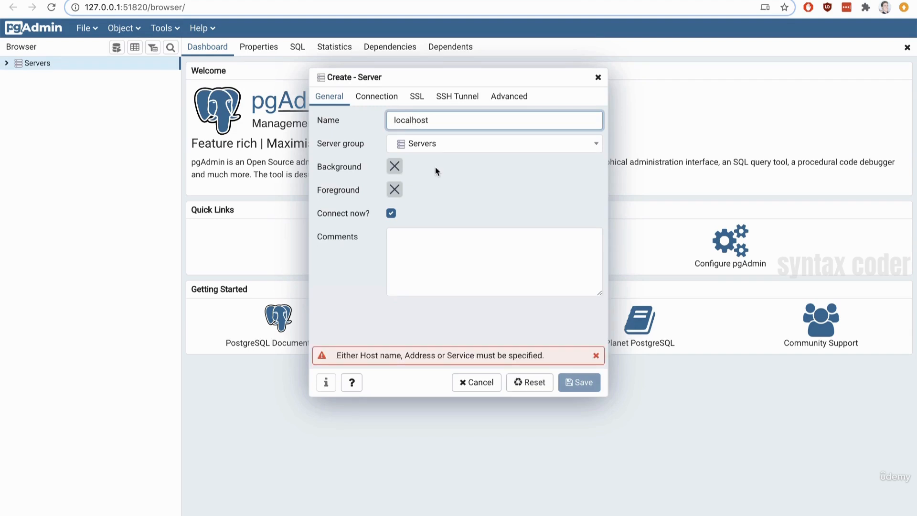
# Step: Set the new server's connection host to localhost and clear the default username
pyautogui.click(377, 99)
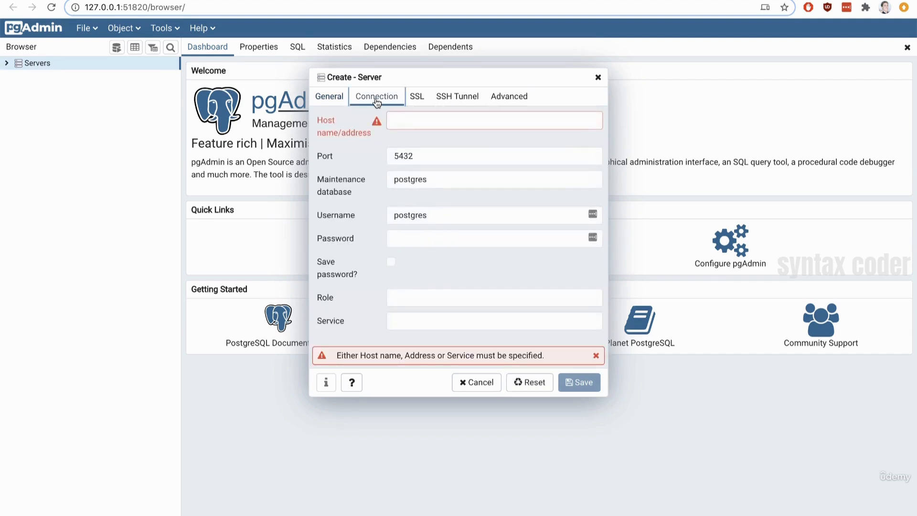
pyautogui.click(411, 121)
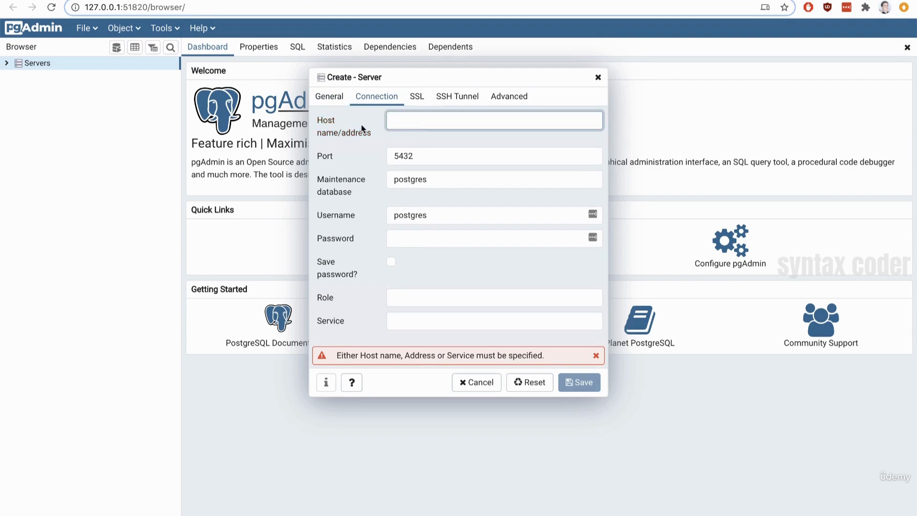
pyautogui.write('localhost')
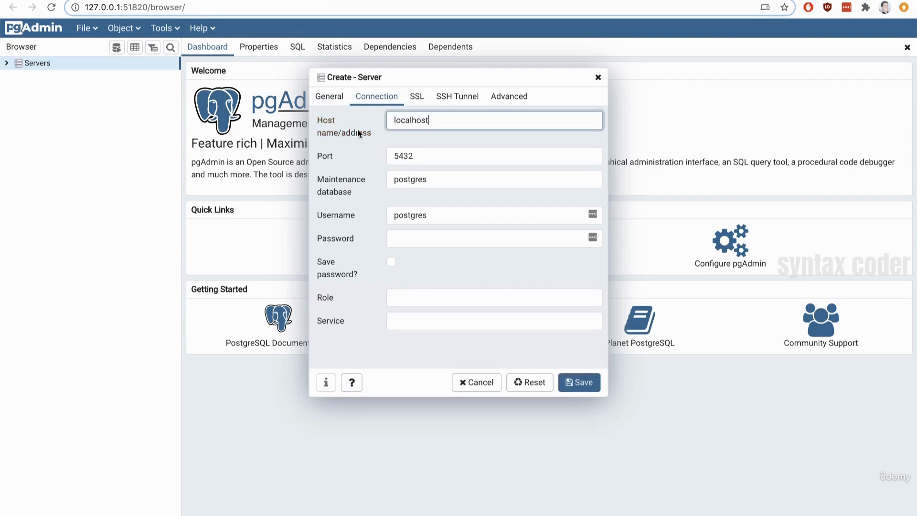
pyautogui.moveTo(452, 213); pyautogui.dragTo(379, 215)
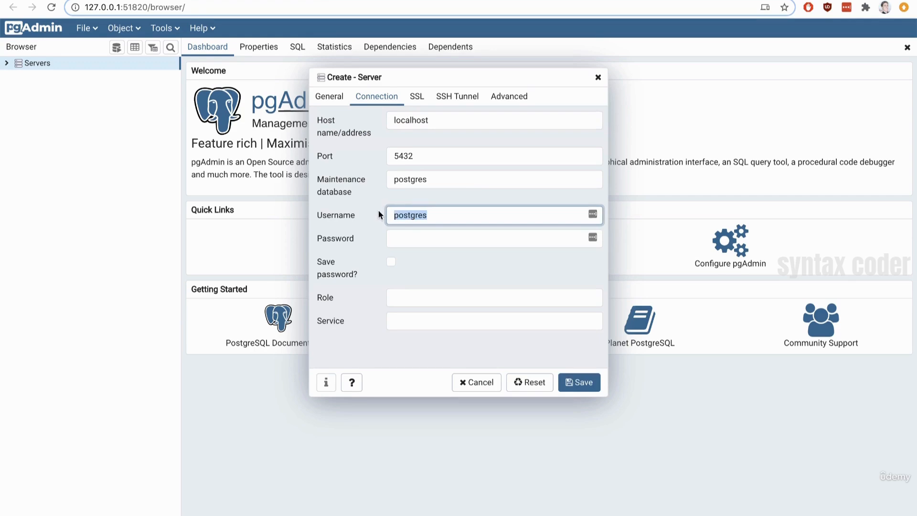
pyautogui.press('BackSpace')
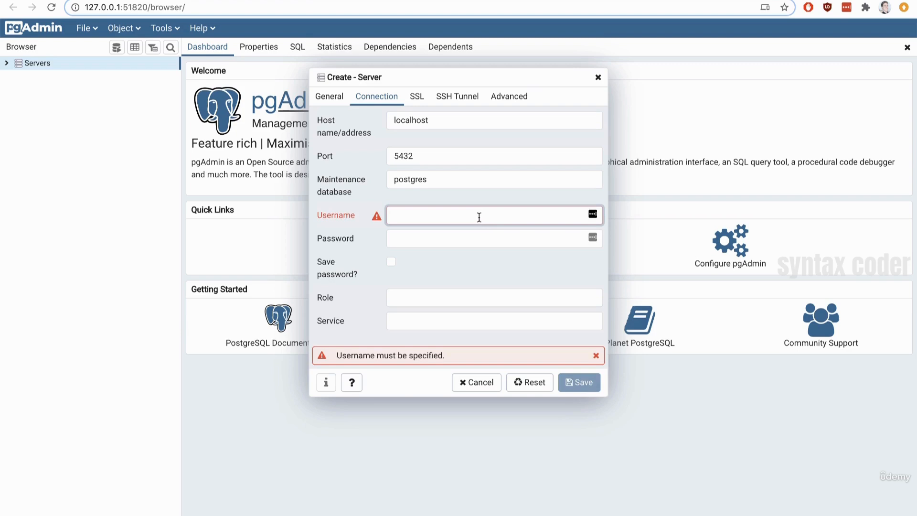
# Step: Switch to the terminal, run whoami and select the account name it returns
pyautogui.press('super+Tab')
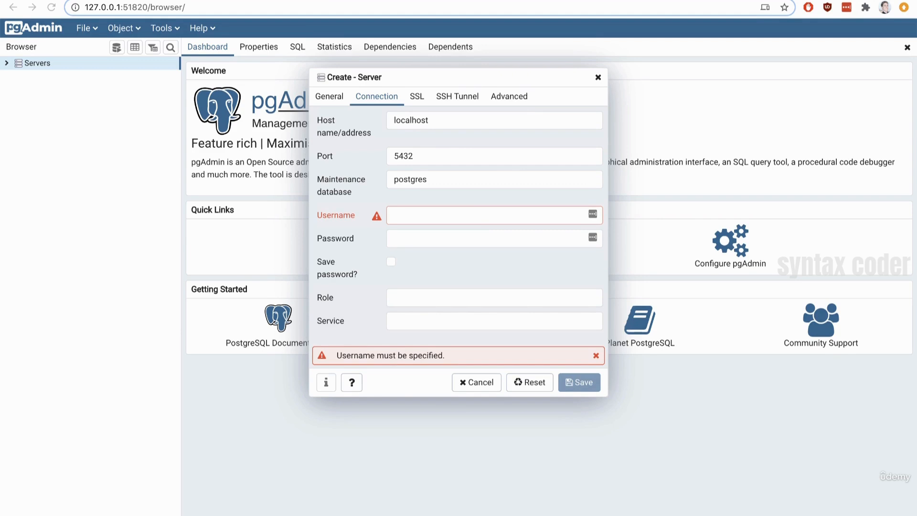
pyautogui.moveTo(519, 0); pyautogui.dragTo(403, 69)
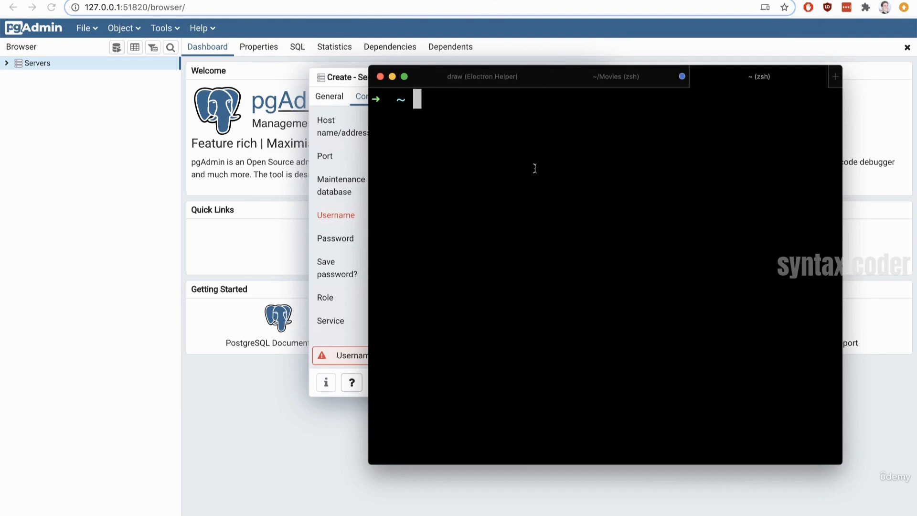
pyautogui.write('who')
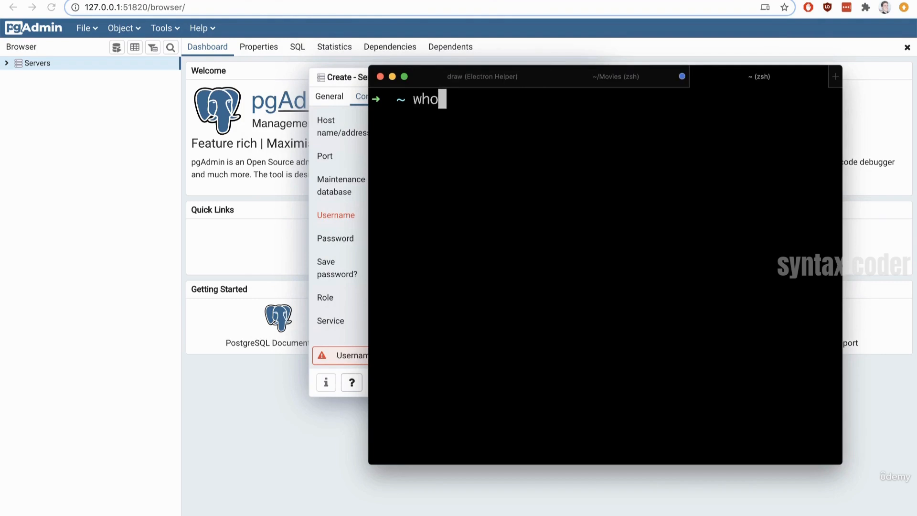
pyautogui.write('ami')
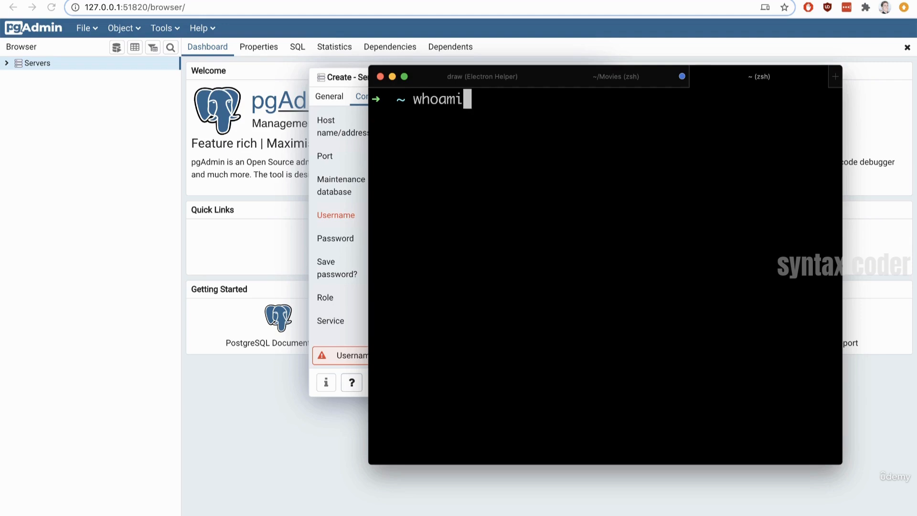
pyautogui.press('Return')
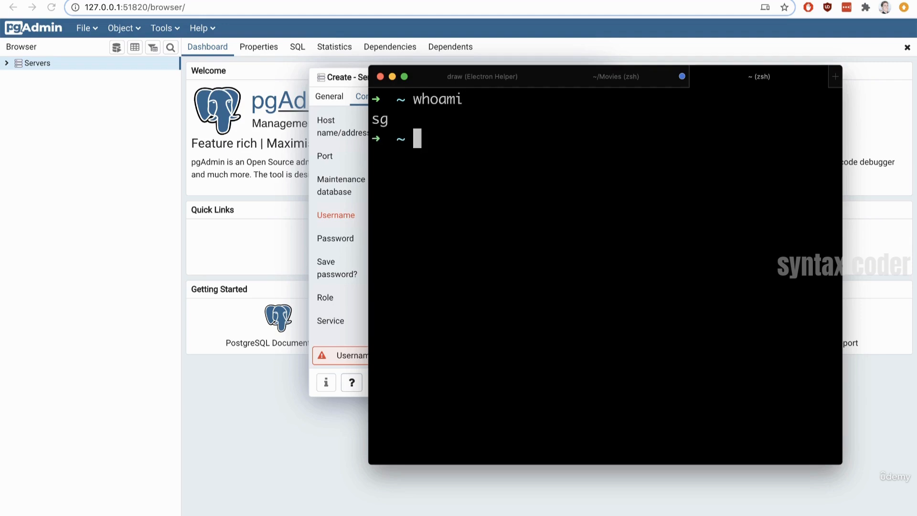
pyautogui.doubleClick(380, 121)
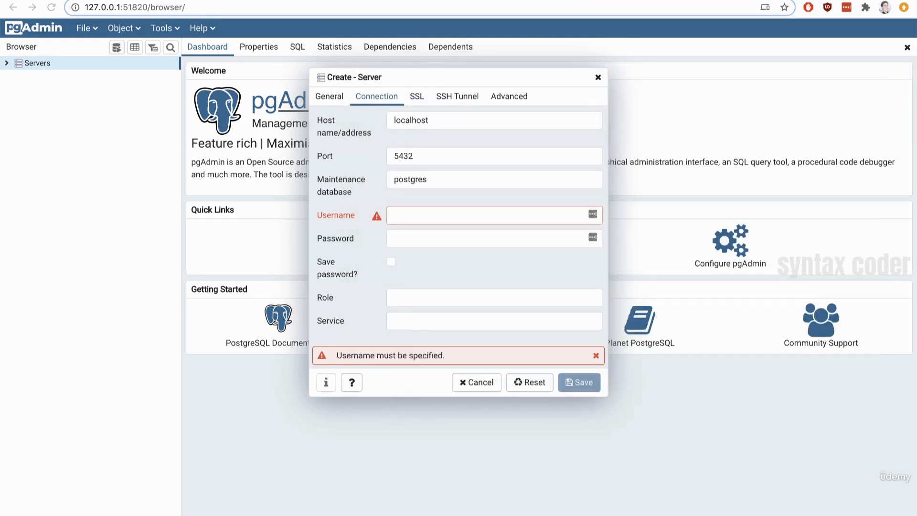
# Step: Set the new server's connection username to sg and save the server
pyautogui.click(419, 220)
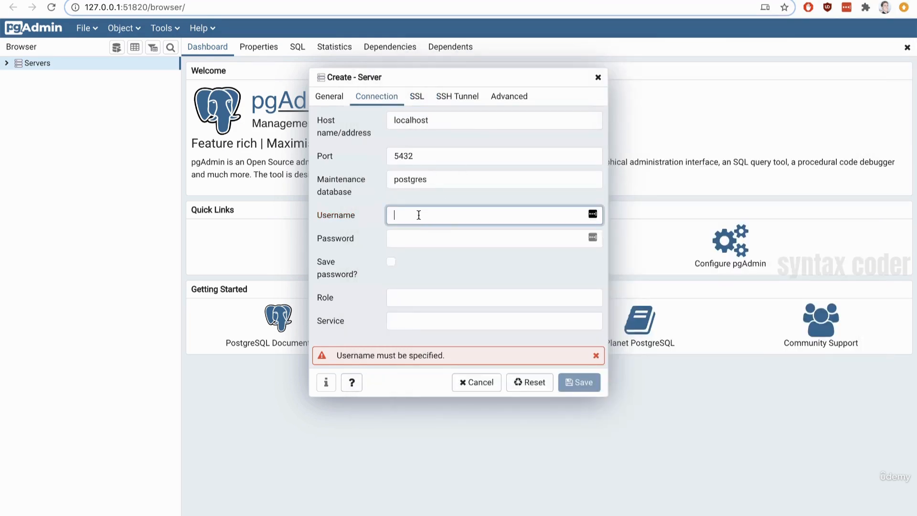
pyautogui.write('sg')
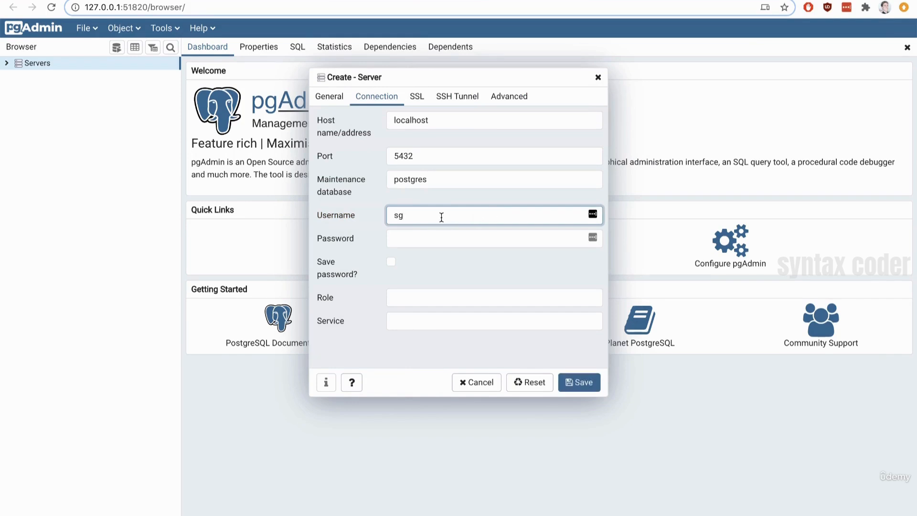
pyautogui.moveTo(440, 216); pyautogui.dragTo(384, 218)
pyautogui.click(581, 386)
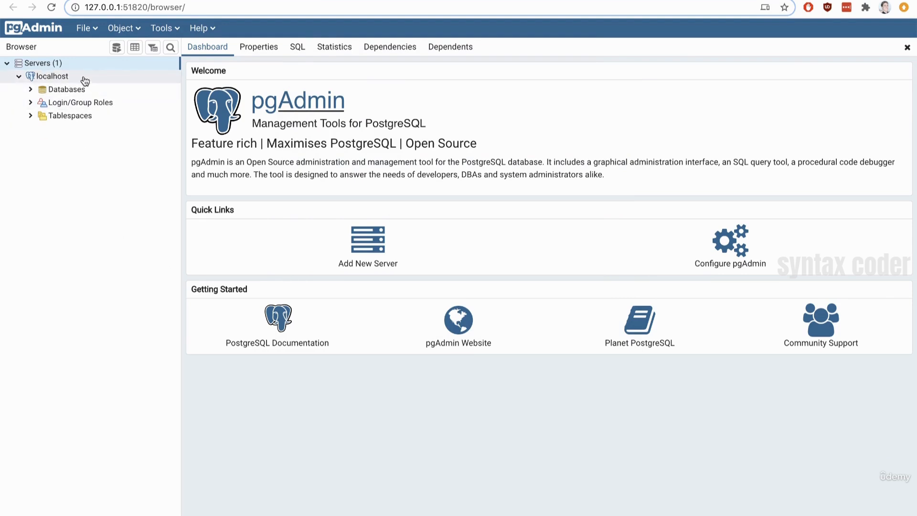
# Step: Expand the localhost server's Databases, widen the browser tree, and connect to the sg database
pyautogui.hotkey('ctrl', '+')
pyautogui.hotkey('ctrl', '+')
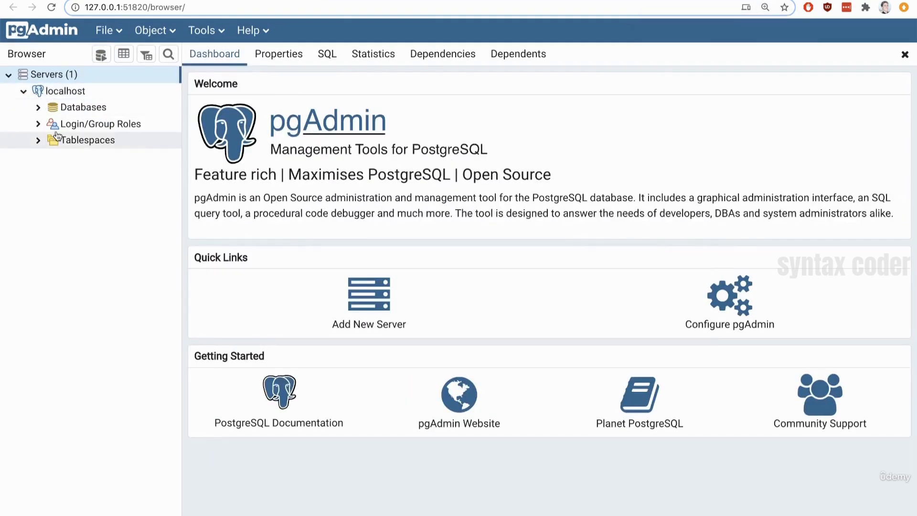
pyautogui.click(38, 107)
pyautogui.moveTo(183, 204); pyautogui.dragTo(292, 207)
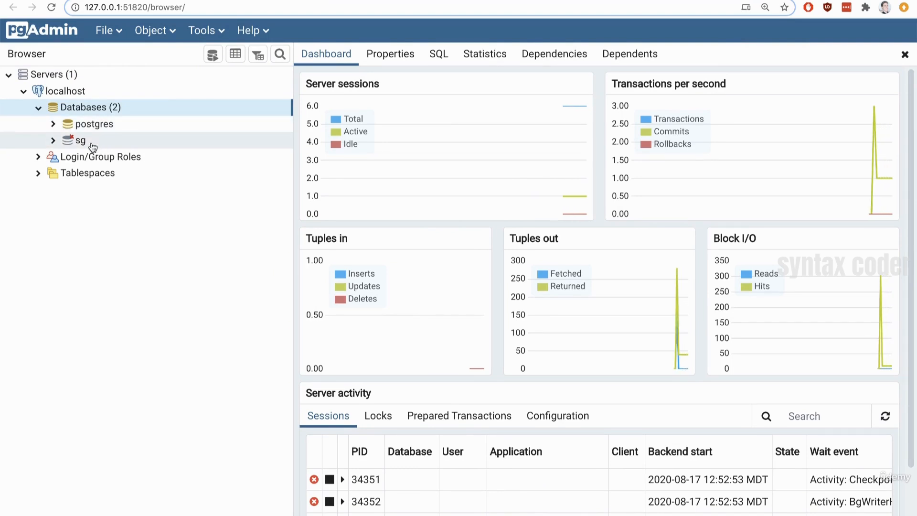
pyautogui.click(91, 142)
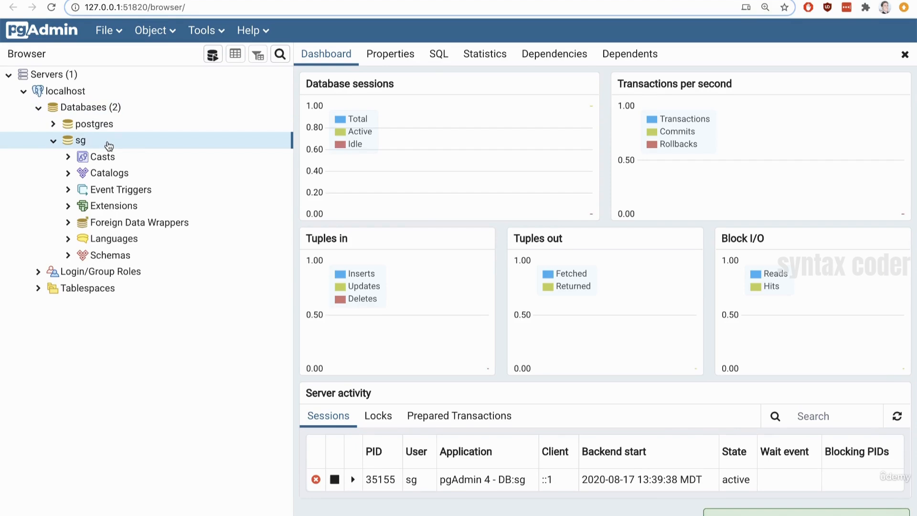